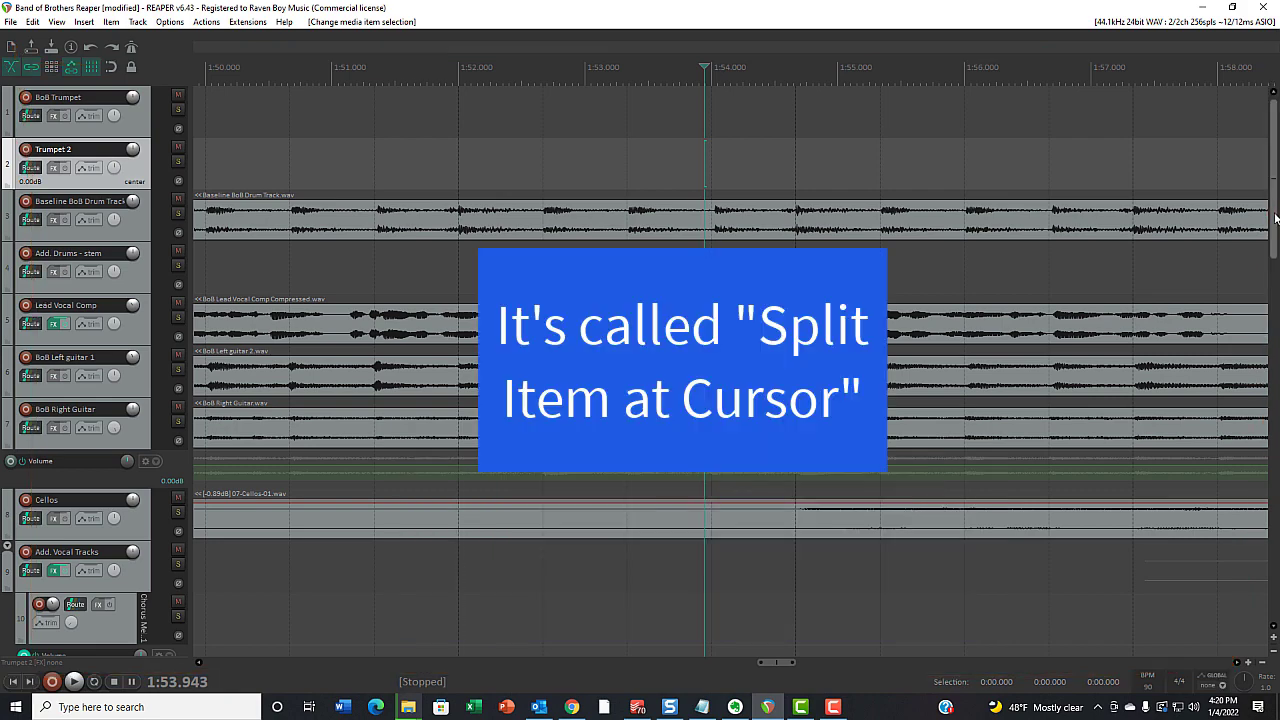
- Scroll the arrange view to show the trumpet, drum, vocal, guitar and cello tracks' items
{"action": "scroll", "coordinate": [1272, 220], "scroll_direction": "down", "scroll_amount": 10}
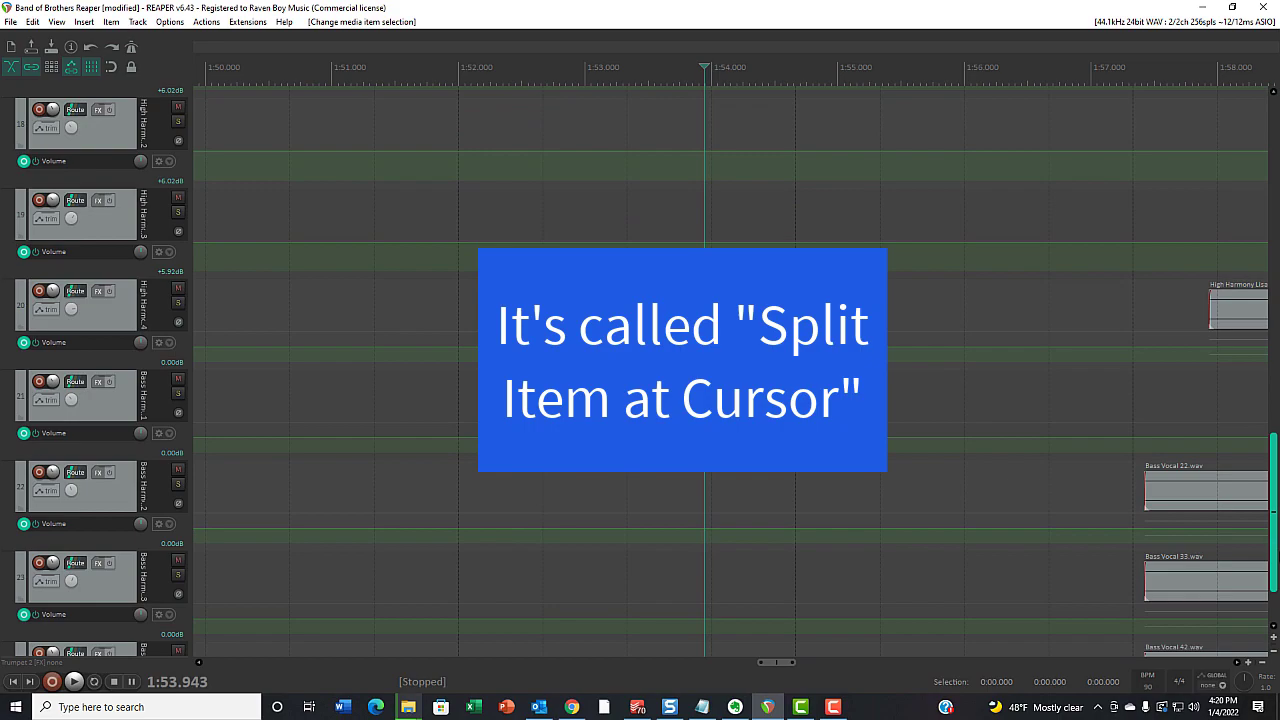
{"action": "scroll", "coordinate": [1250, 240], "scroll_direction": "up", "scroll_amount": 5}
{"action": "scroll", "coordinate": [1238, 245], "scroll_direction": "up", "scroll_amount": 5}
{"action": "scroll", "coordinate": [871, 162], "scroll_direction": "down", "scroll_amount": 6}
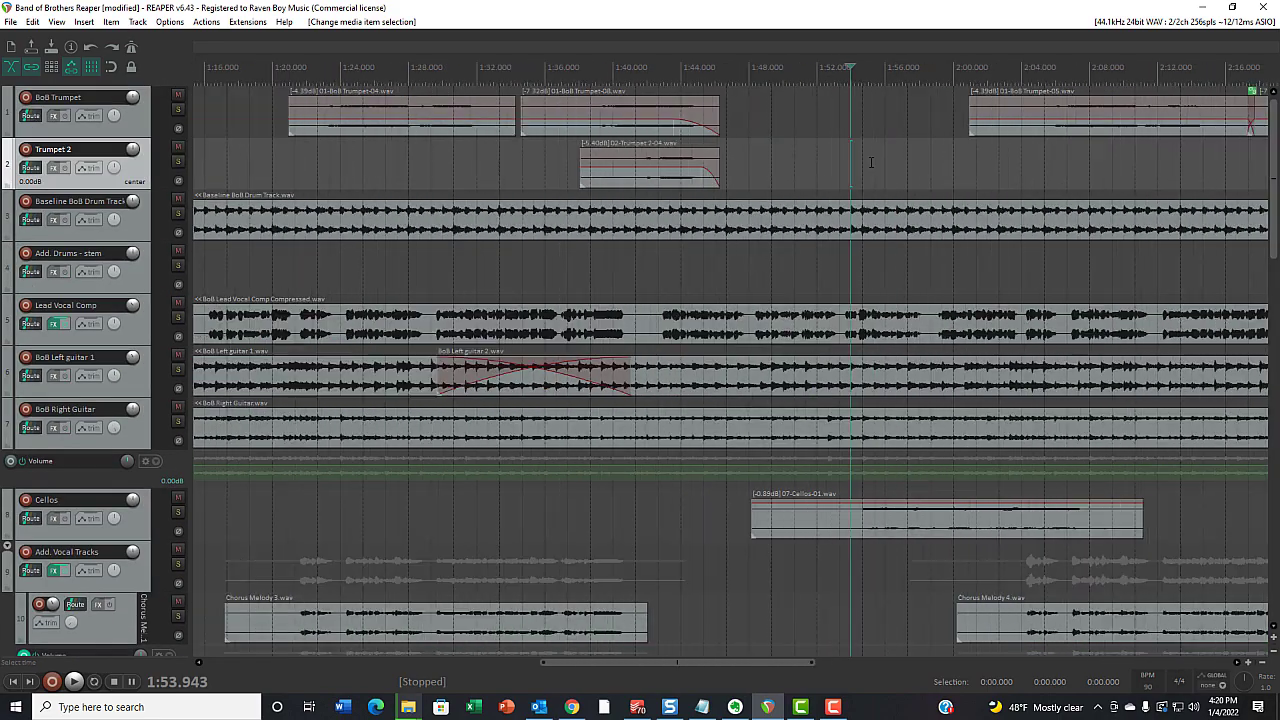
{"action": "scroll", "coordinate": [871, 162], "scroll_direction": "down", "scroll_amount": 3}
{"action": "scroll", "coordinate": [872, 162], "scroll_direction": "down", "scroll_amount": 5}
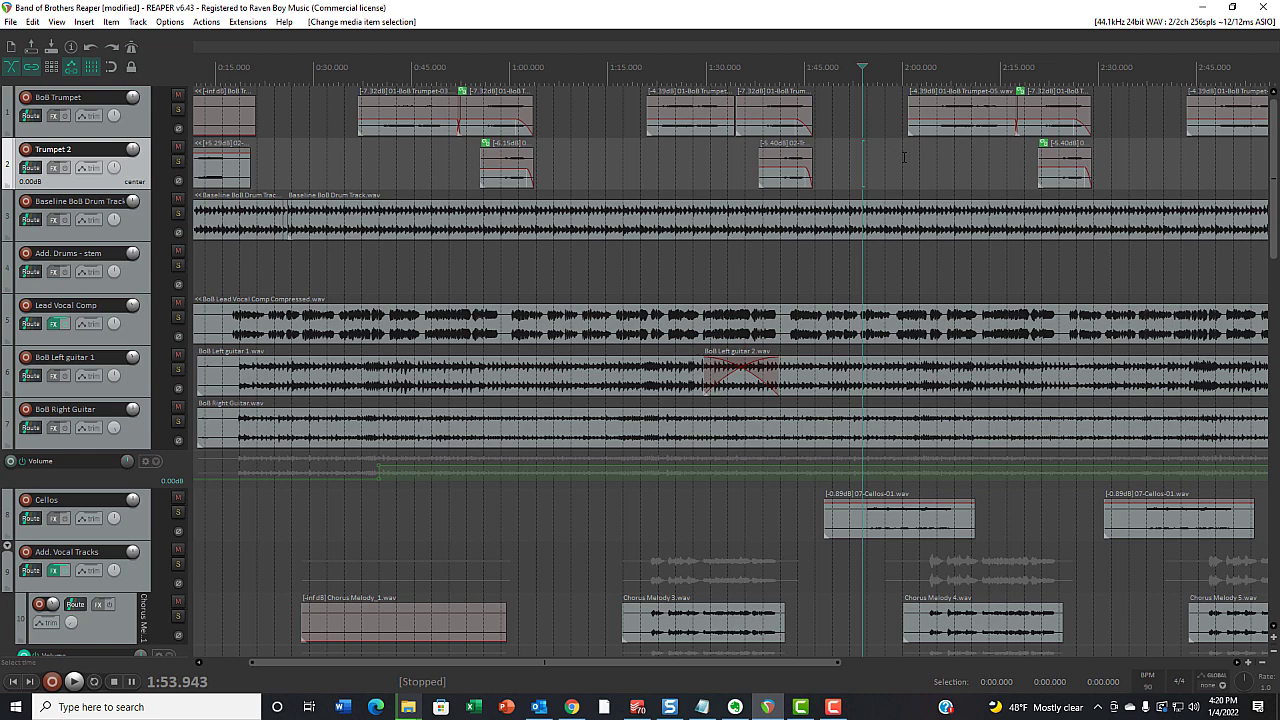
{"action": "scroll", "coordinate": [904, 157], "scroll_direction": "down", "scroll_amount": 3}
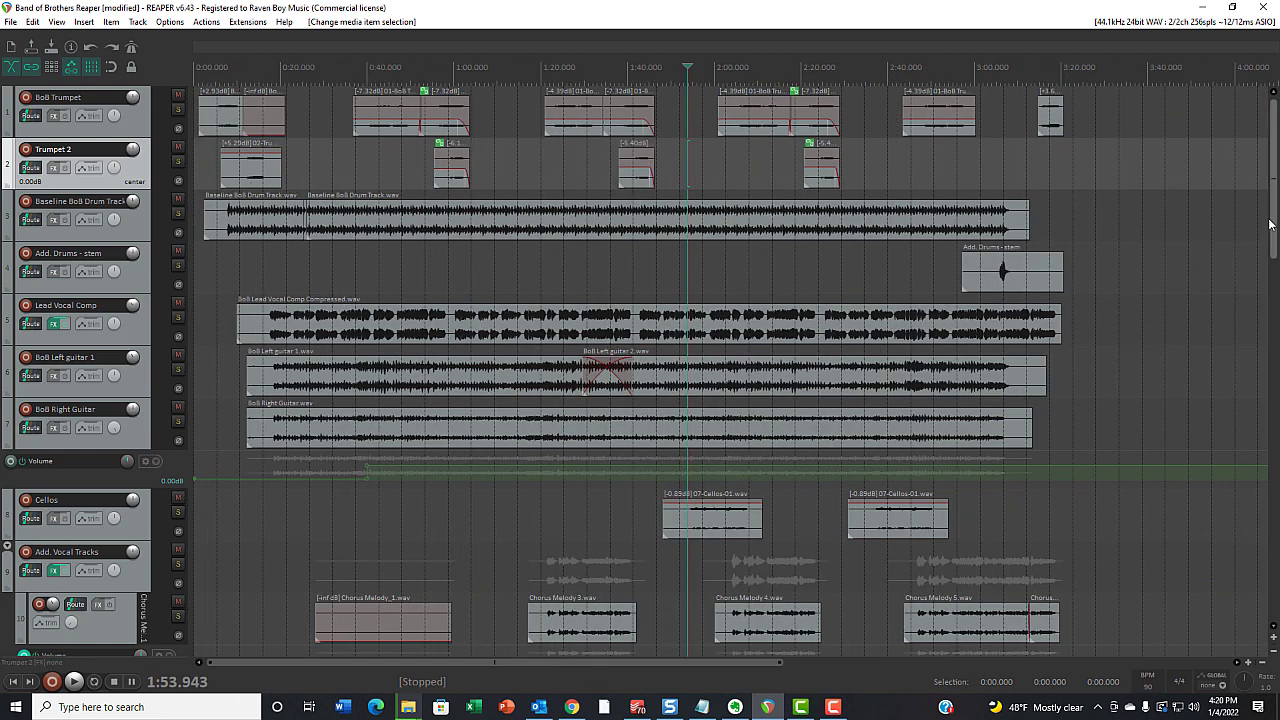
{"action": "left_click_drag", "start_coordinate": [1270, 224], "coordinate": [1215, 174]}
{"action": "mouse_move", "coordinate": [1274, 172]}
{"action": "left_mouse_down"}
{"action": "mouse_move", "coordinate": [1274, 297]}
{"action": "mouse_move", "coordinate": [1274, 172]}
{"action": "left_mouse_up"}
{"action": "left_click_drag", "start_coordinate": [1275, 250], "coordinate": [1246, 108]}
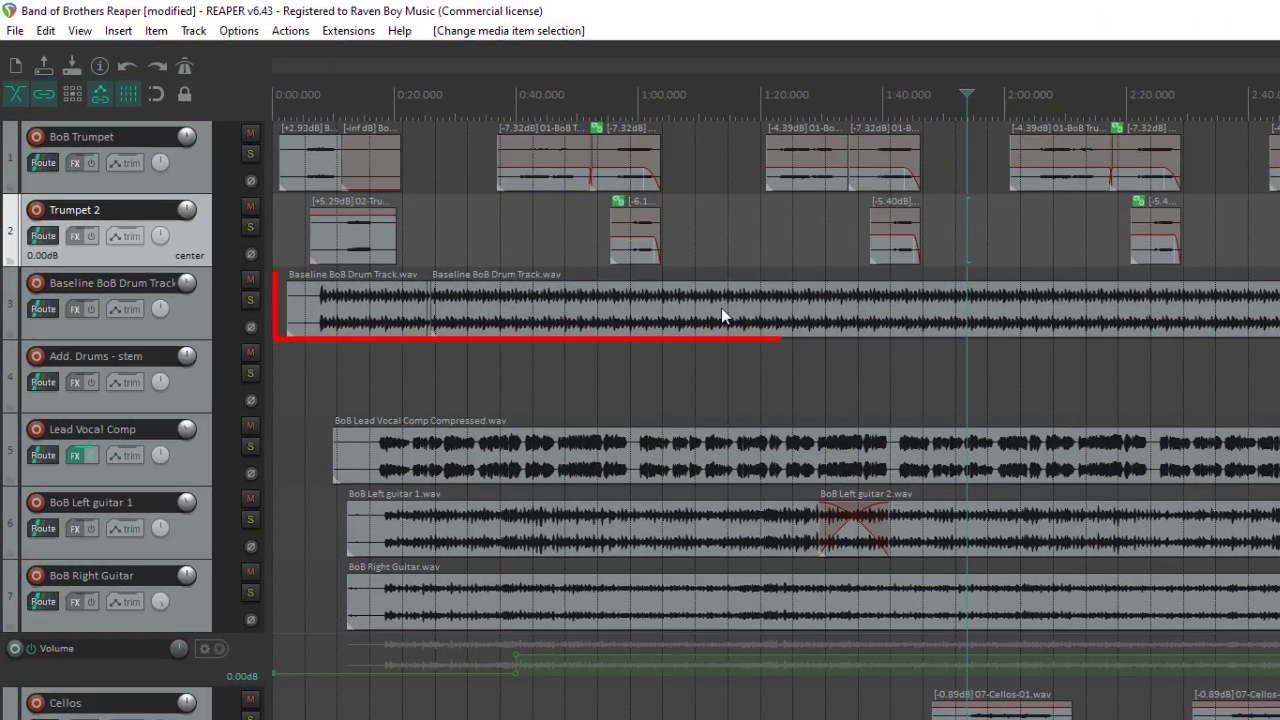
- Select the Baseline BoB Drum Track item, zoom in, and place the edit cursor near 1:13
{"action": "left_click", "coordinate": [494, 229]}
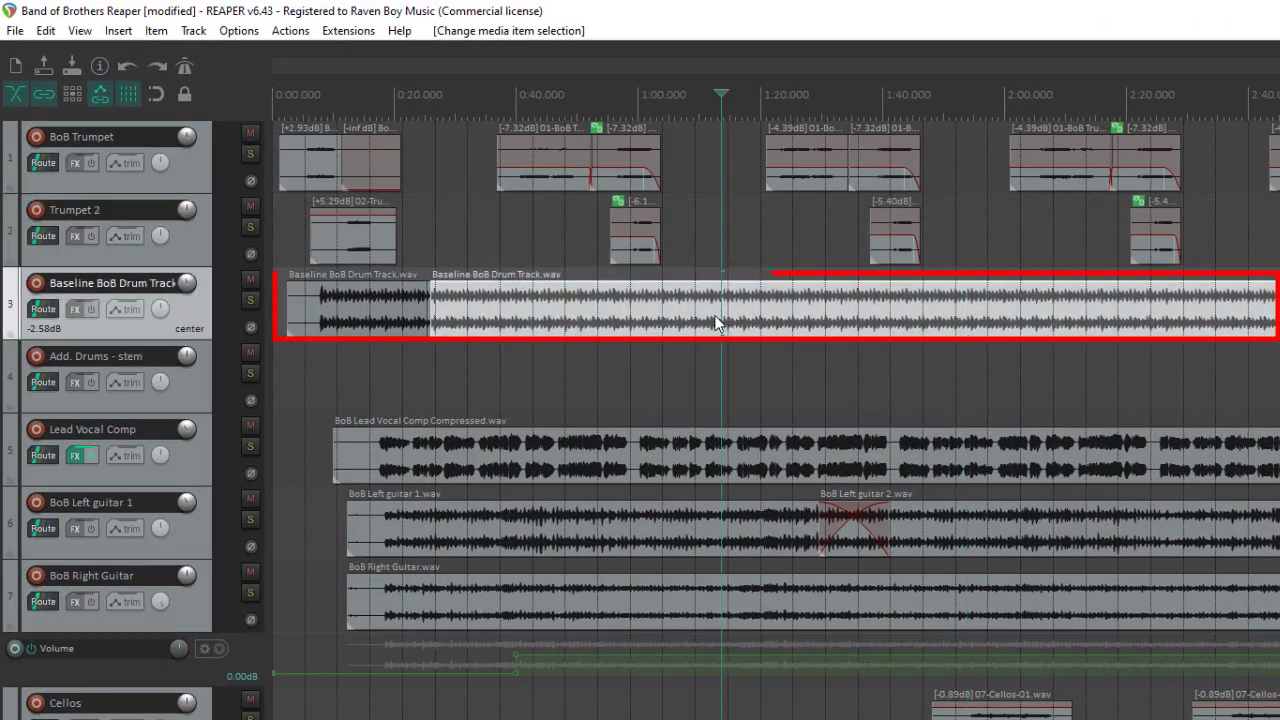
{"action": "scroll", "coordinate": [716, 317], "scroll_direction": "up", "scroll_amount": 10}
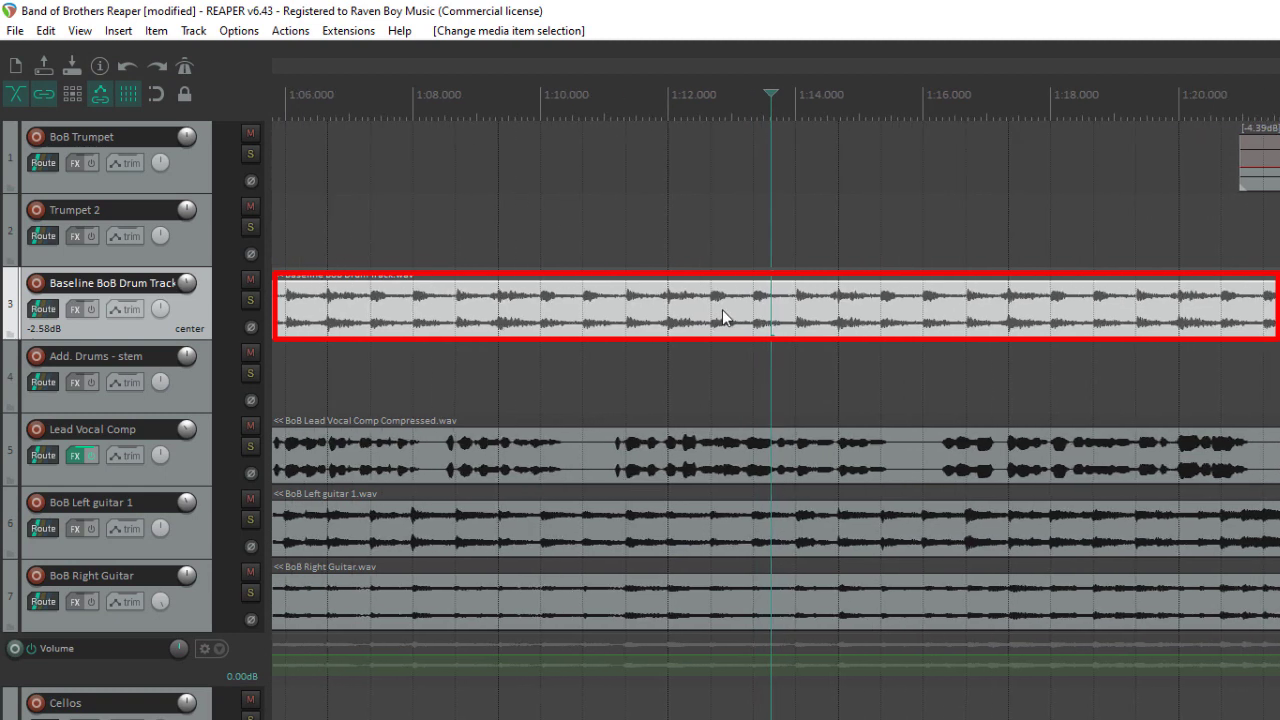
{"action": "scroll", "coordinate": [722, 309], "scroll_direction": "up", "scroll_amount": 3}
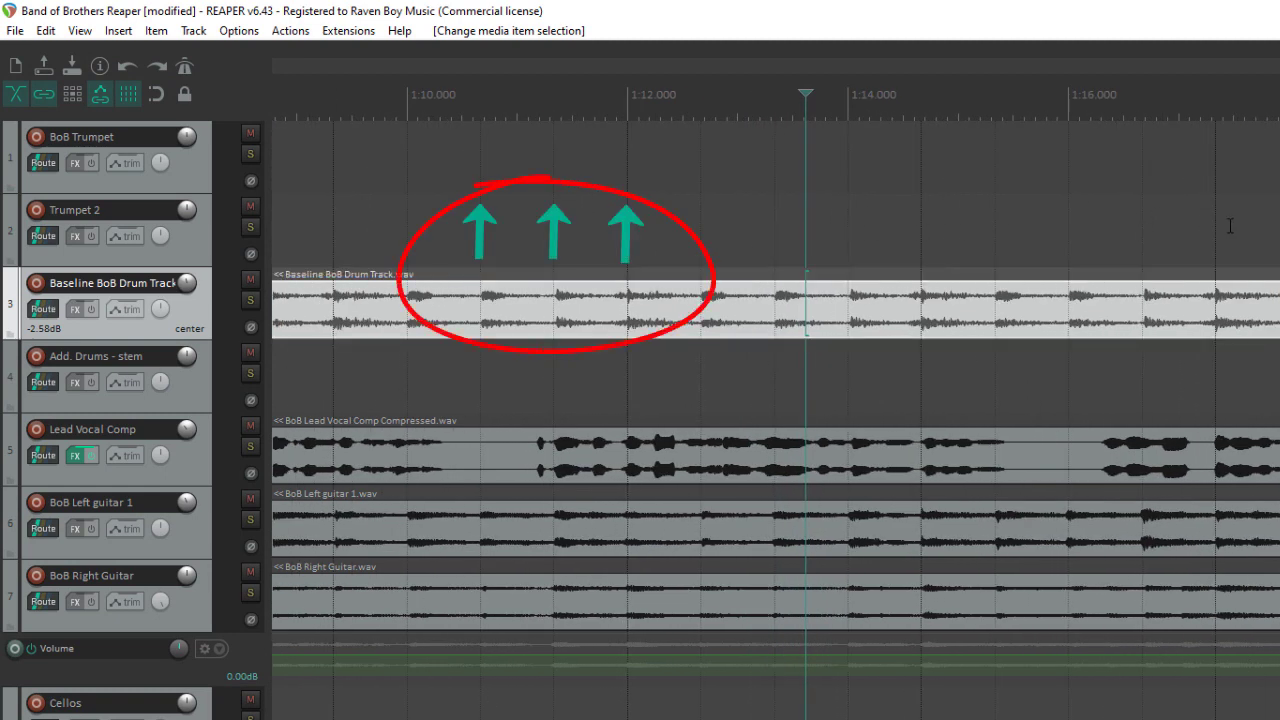
{"action": "left_click", "coordinate": [773, 309]}
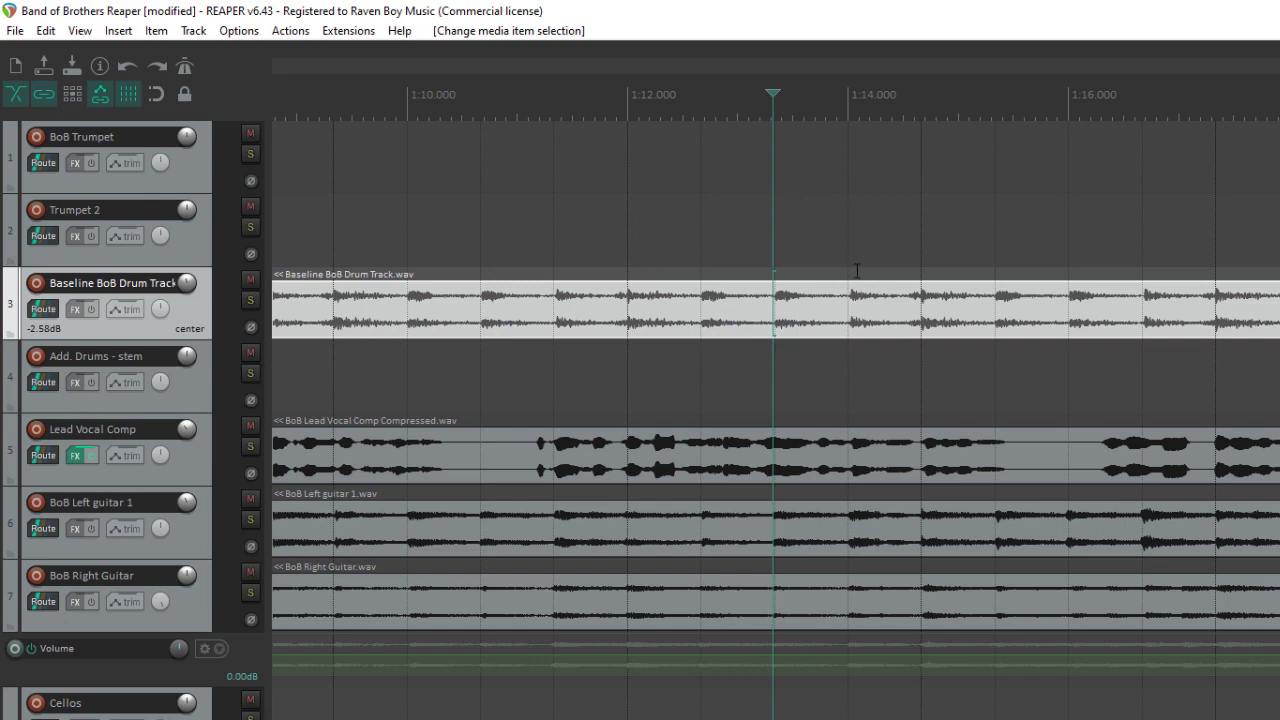
- Split the drum item at the 1:13 edit point with Split items at cursor
{"action": "right_click", "coordinate": [772, 313]}
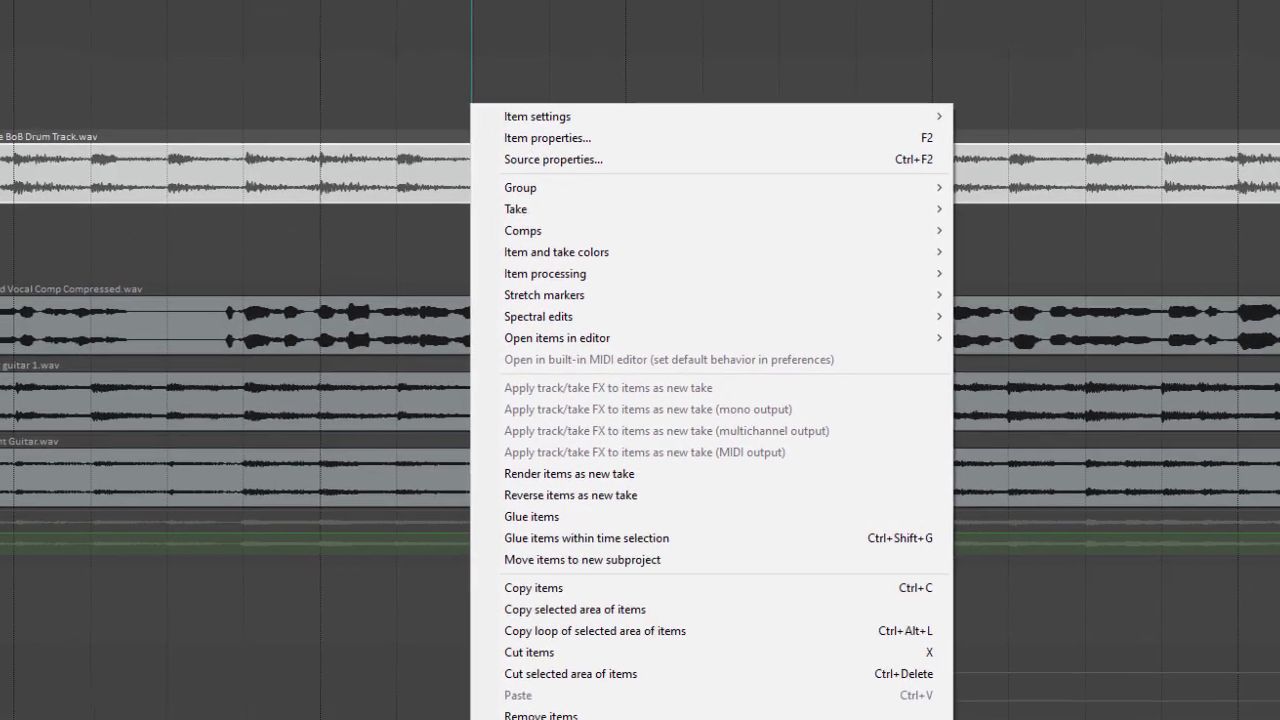
{"action": "left_click", "coordinate": [444, 603]}
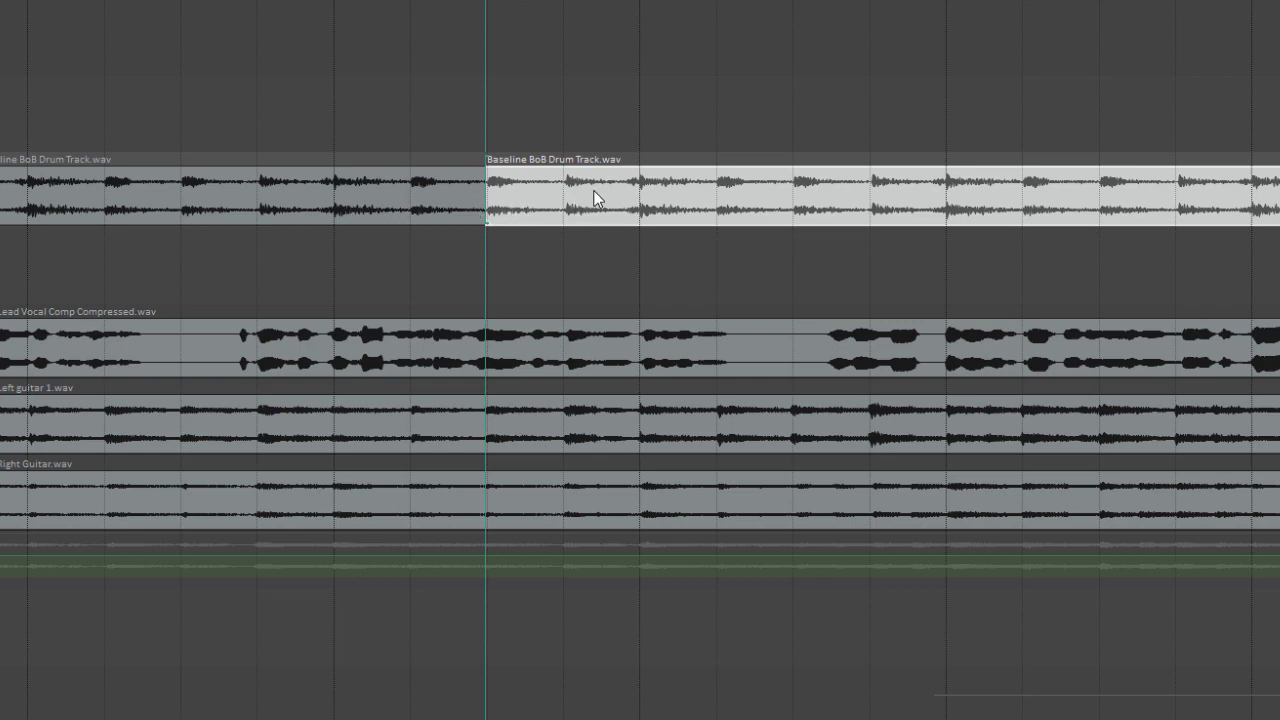
- Move the edit cursor to about 1:15.3 and split the drum item again with S
{"action": "left_click_drag", "start_coordinate": [521, 345], "coordinate": [710, 193]}
{"action": "left_click_drag", "start_coordinate": [617, 225], "coordinate": [677, 287]}
{"action": "left_click", "coordinate": [715, 200]}
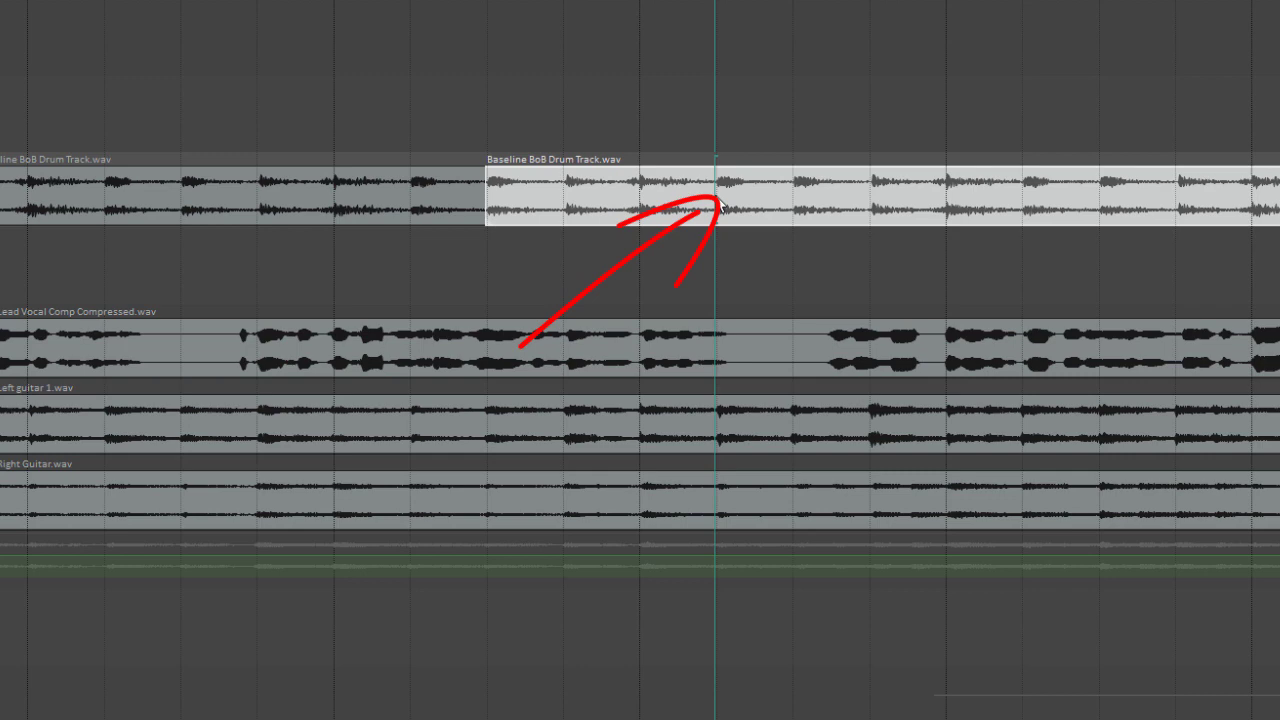
{"action": "key", "text": "s"}
{"action": "left_click_drag", "start_coordinate": [634, 206], "coordinate": [624, 205]}
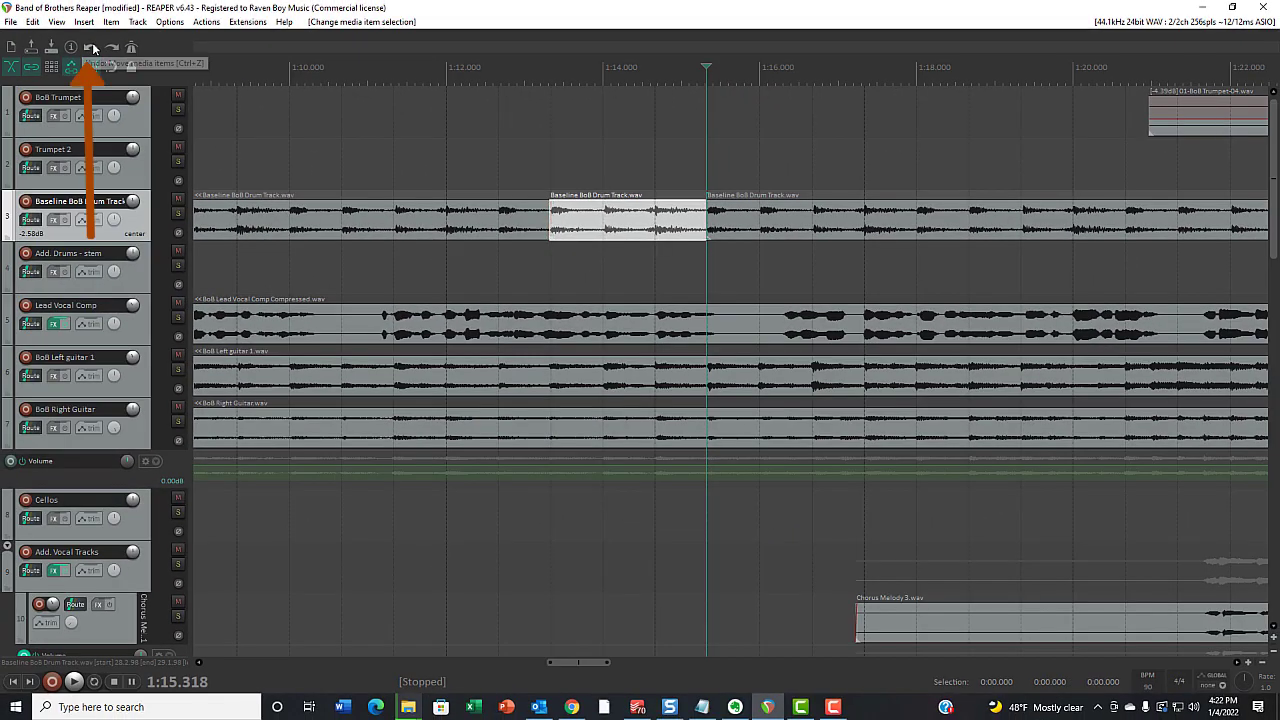
- Undo both drum item splits, zoom out, and reselect the whole Baseline BoB Drum Track item
{"action": "left_click", "coordinate": [92, 48]}
{"action": "left_click", "coordinate": [92, 48]}
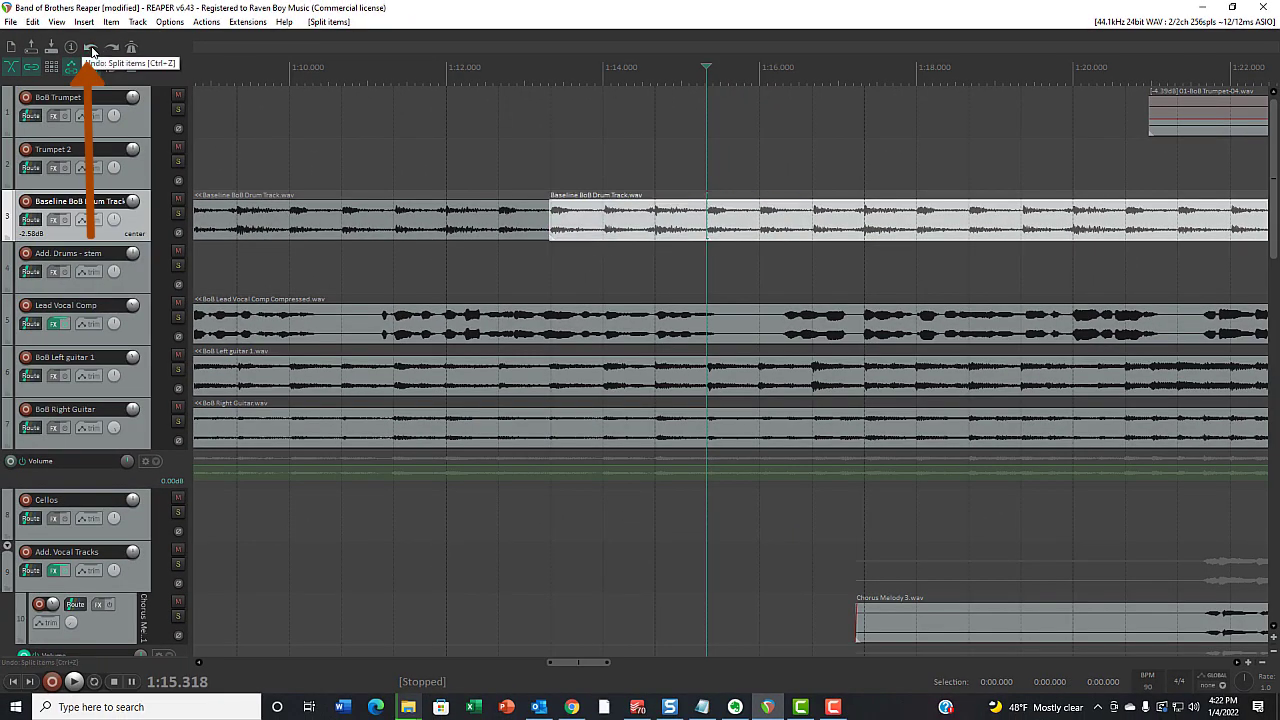
{"action": "left_click", "coordinate": [92, 48]}
{"action": "left_click", "coordinate": [582, 272]}
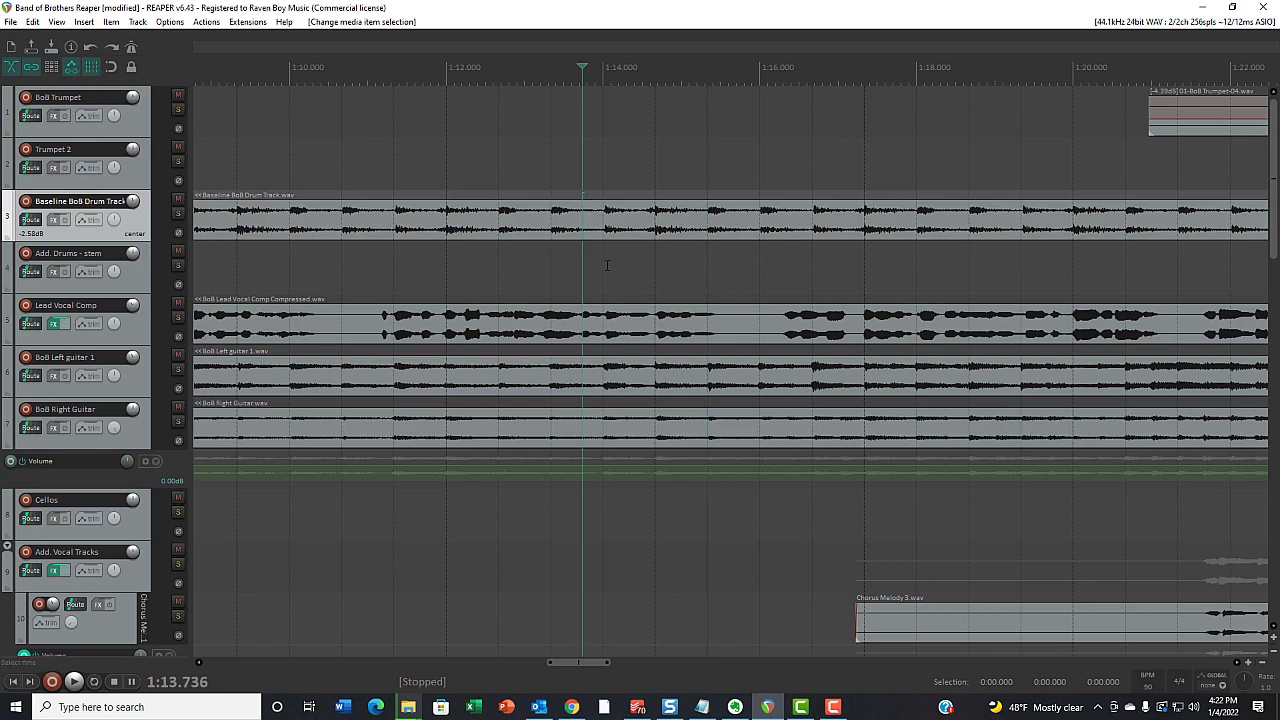
{"action": "scroll", "coordinate": [580, 226], "scroll_direction": "down", "scroll_amount": 6}
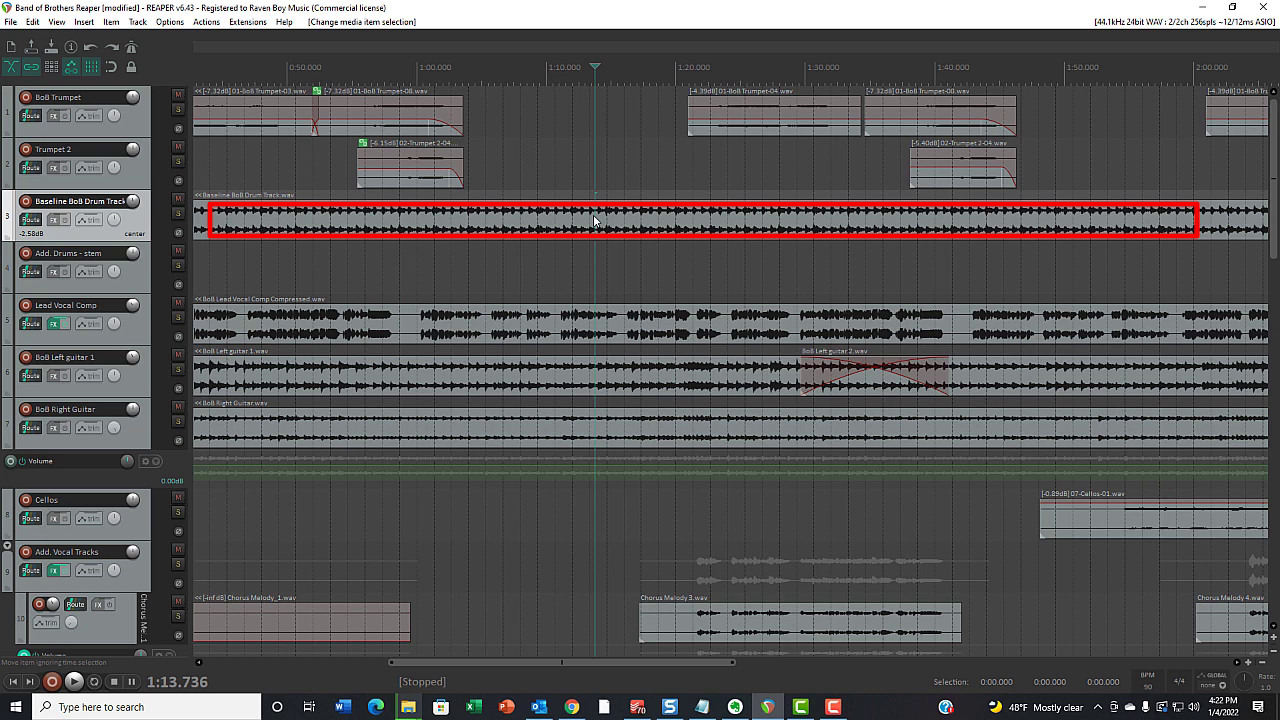
{"action": "left_click", "coordinate": [591, 227]}
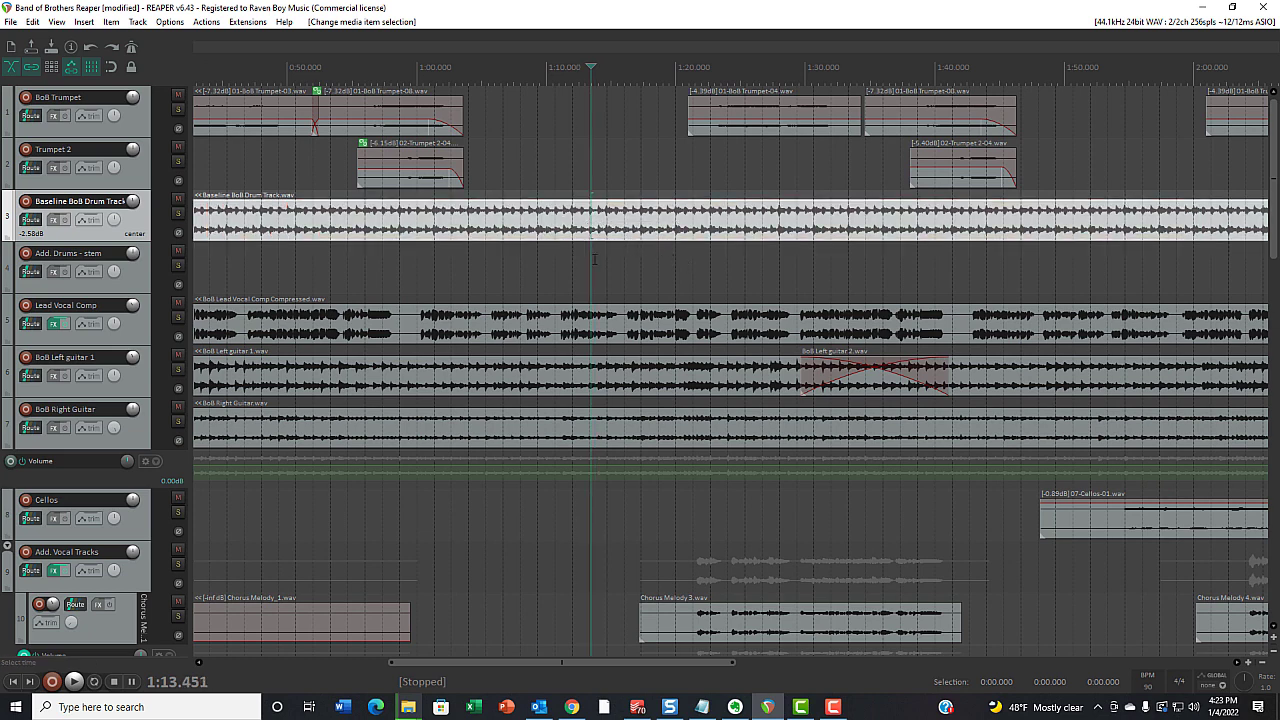
- Select the Add. Drums - stem track, zoom in, and move the edit cursor to 1:39.581
{"action": "left_click", "coordinate": [594, 260]}
{"action": "scroll", "coordinate": [617, 271], "scroll_direction": "down", "scroll_amount": 6}
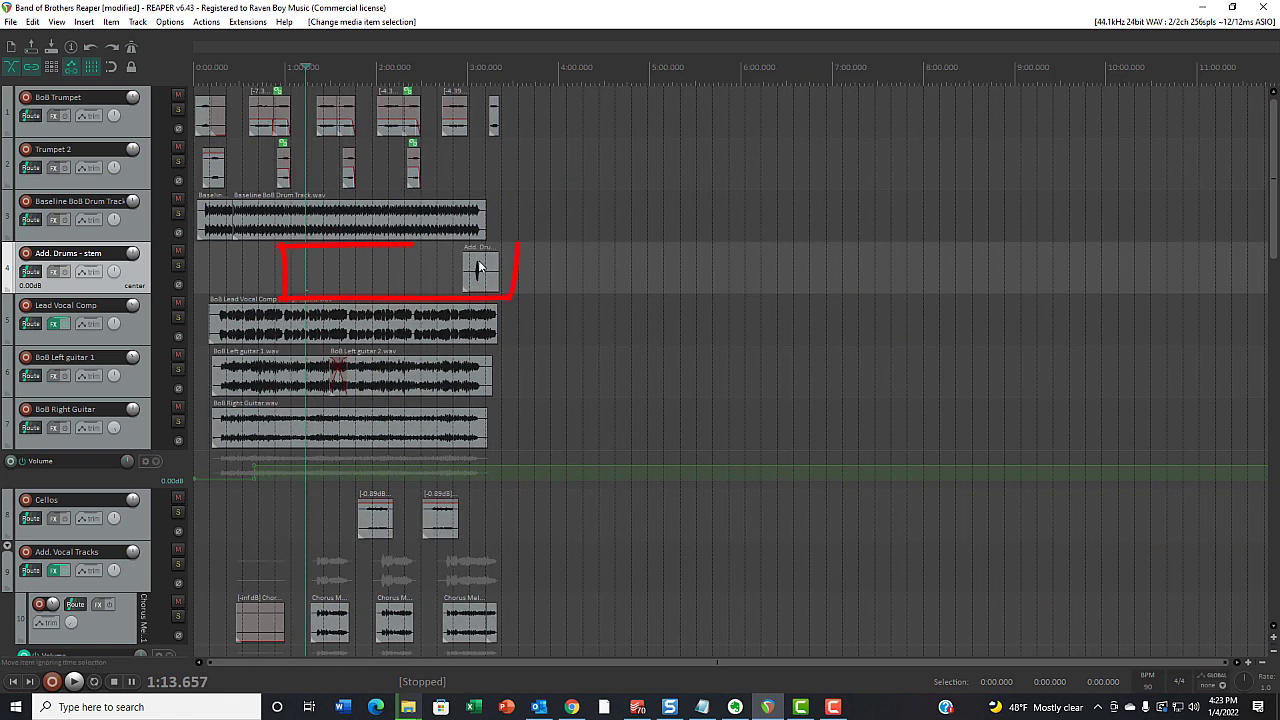
{"action": "scroll", "coordinate": [475, 268], "scroll_direction": "up", "scroll_amount": 3}
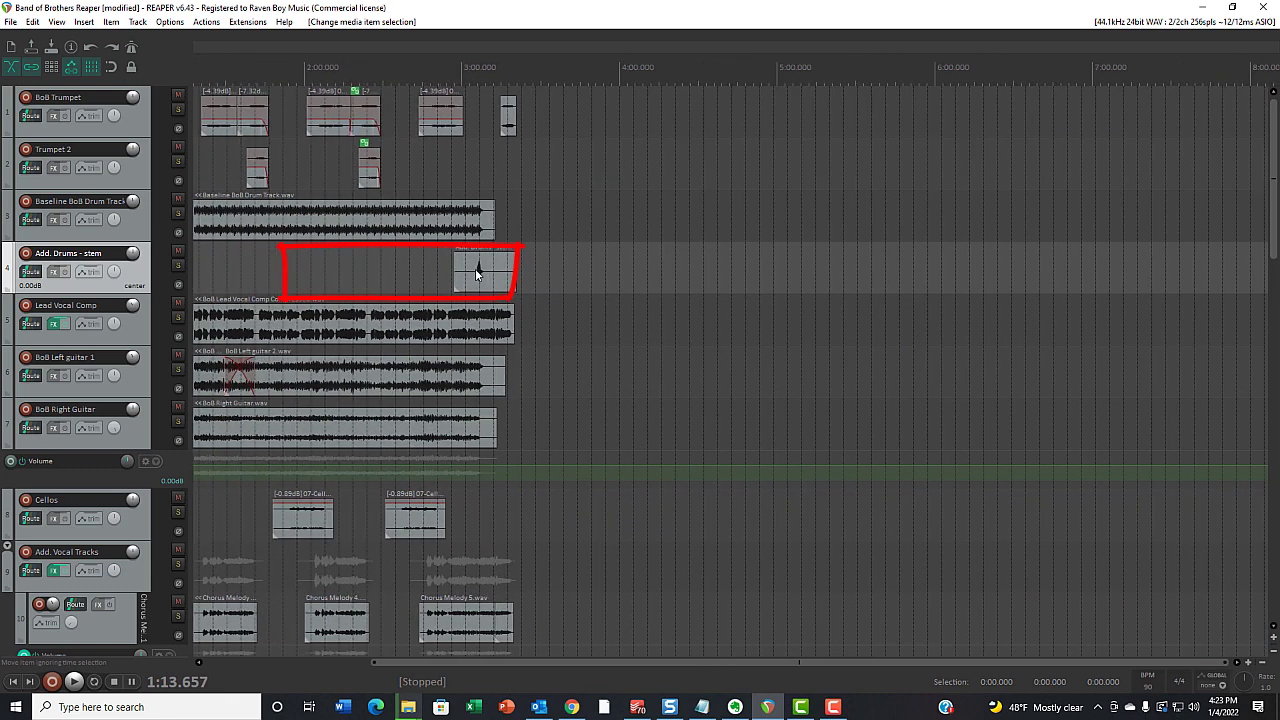
{"action": "left_click", "coordinate": [211, 260]}
{"action": "scroll", "coordinate": [211, 260], "scroll_direction": "up", "scroll_amount": 8}
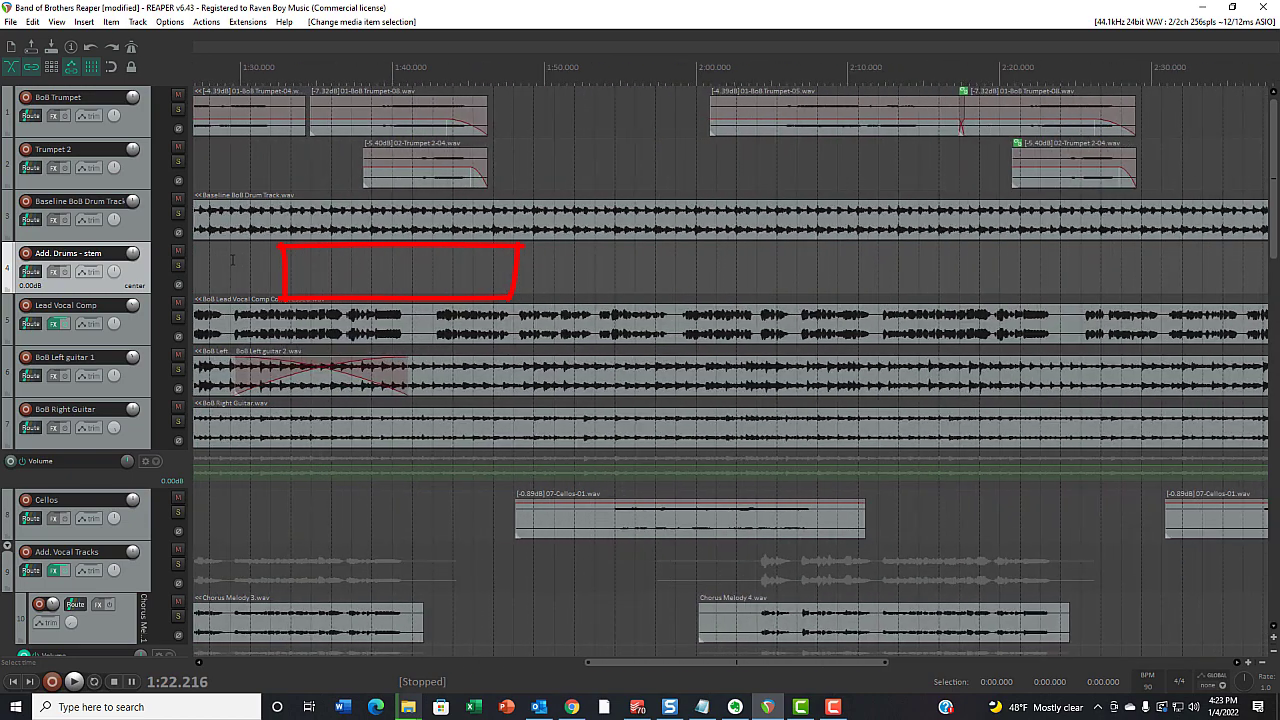
{"action": "left_click", "coordinate": [358, 263]}
{"action": "left_click", "coordinate": [446, 263]}
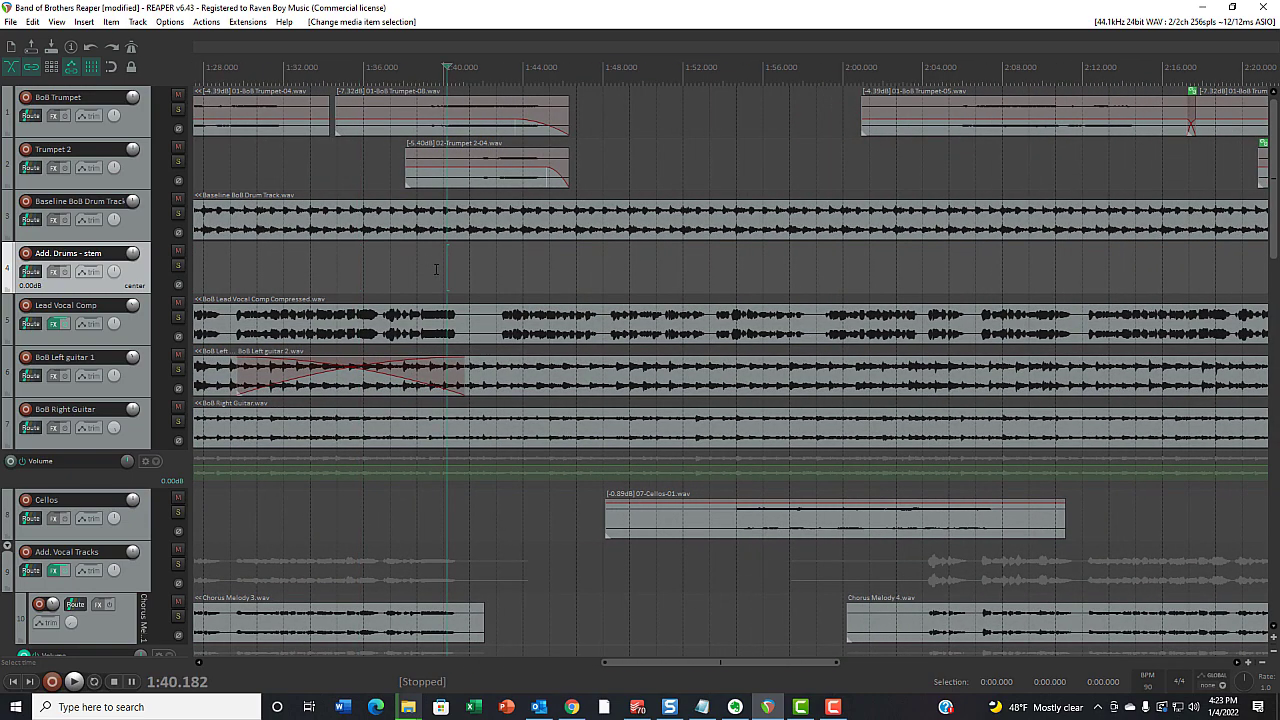
{"action": "left_click", "coordinate": [435, 268]}
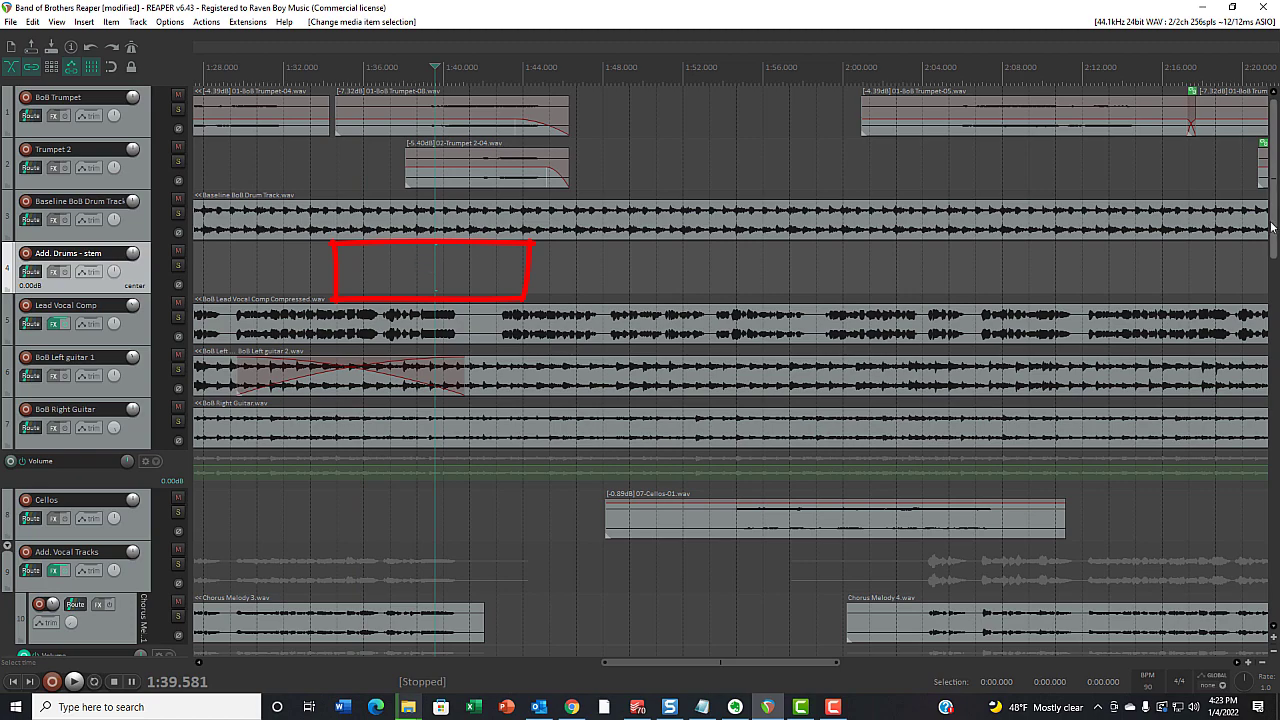
- Check where Chorus Melody 3 ends, then set the split point at 1:40 on Add. Drums - stem
{"action": "mouse_move", "coordinate": [1268, 225]}
{"action": "left_mouse_down"}
{"action": "mouse_move", "coordinate": [1268, 322]}
{"action": "mouse_move", "coordinate": [1268, 274]}
{"action": "mouse_move", "coordinate": [1268, 296]}
{"action": "left_mouse_up"}
{"action": "left_click", "coordinate": [448, 394]}
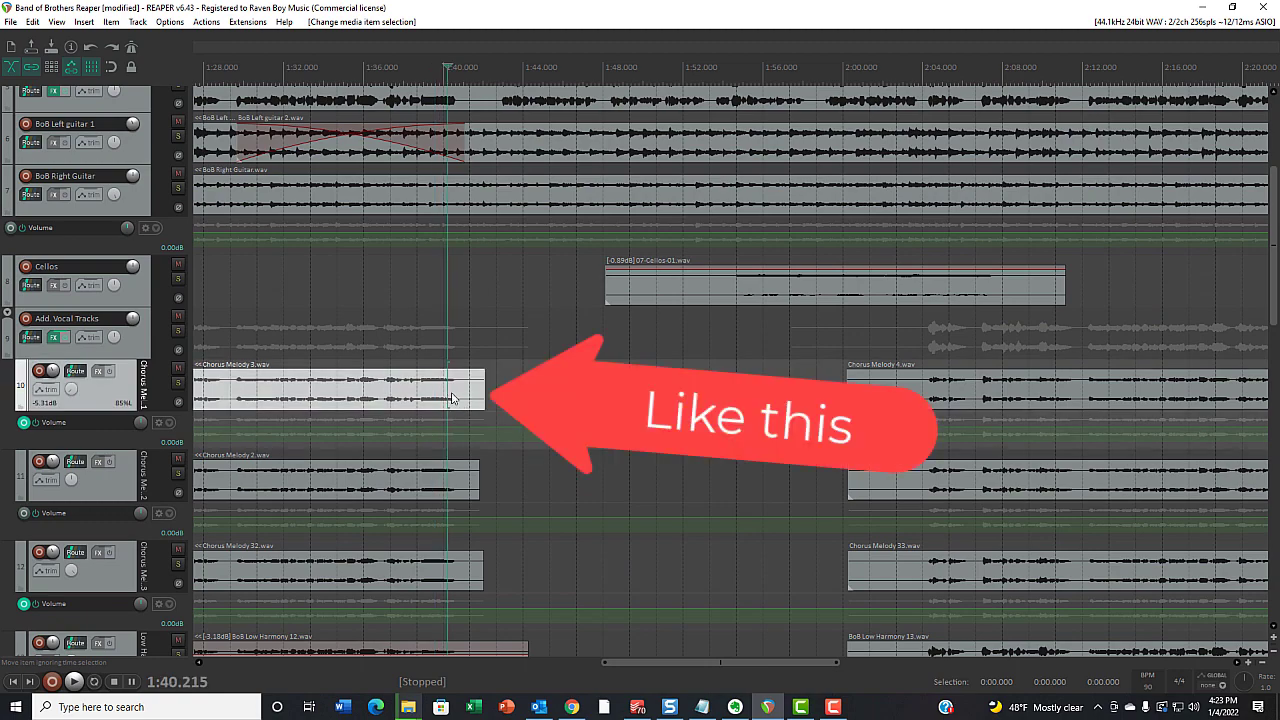
{"action": "left_click", "coordinate": [447, 268]}
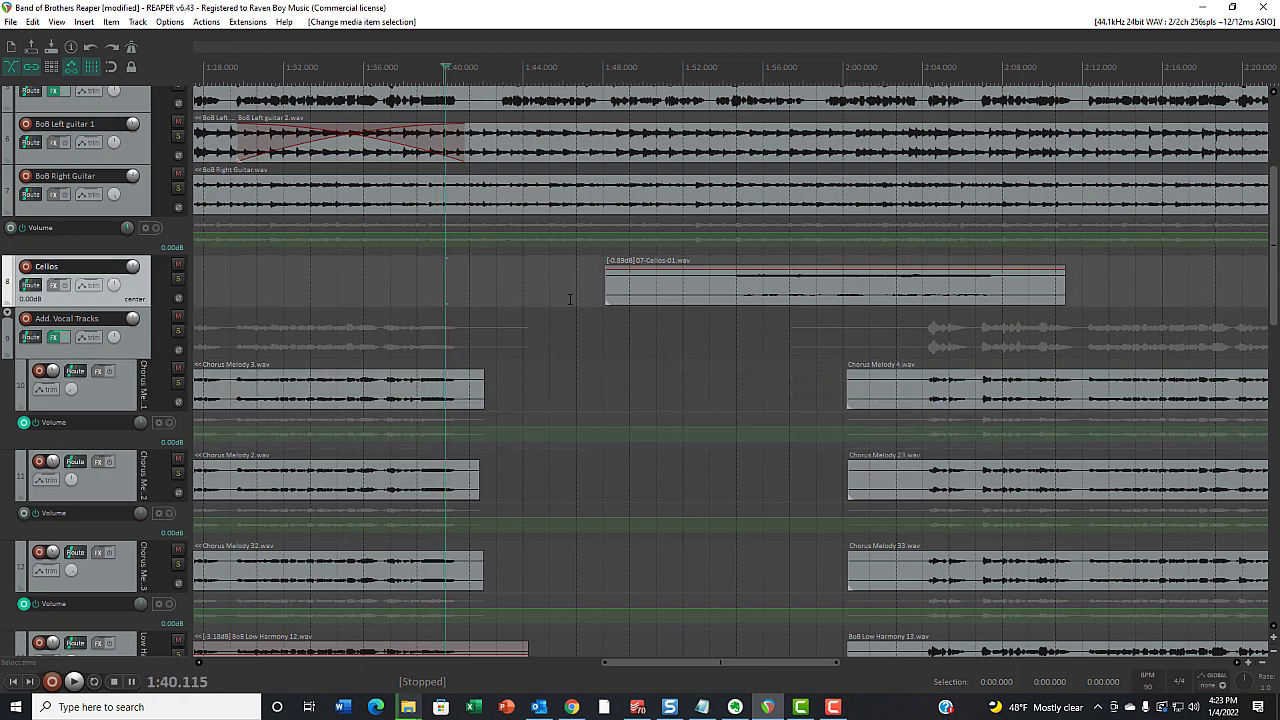
{"action": "scroll", "coordinate": [1273, 265], "scroll_direction": "down", "scroll_amount": 5}
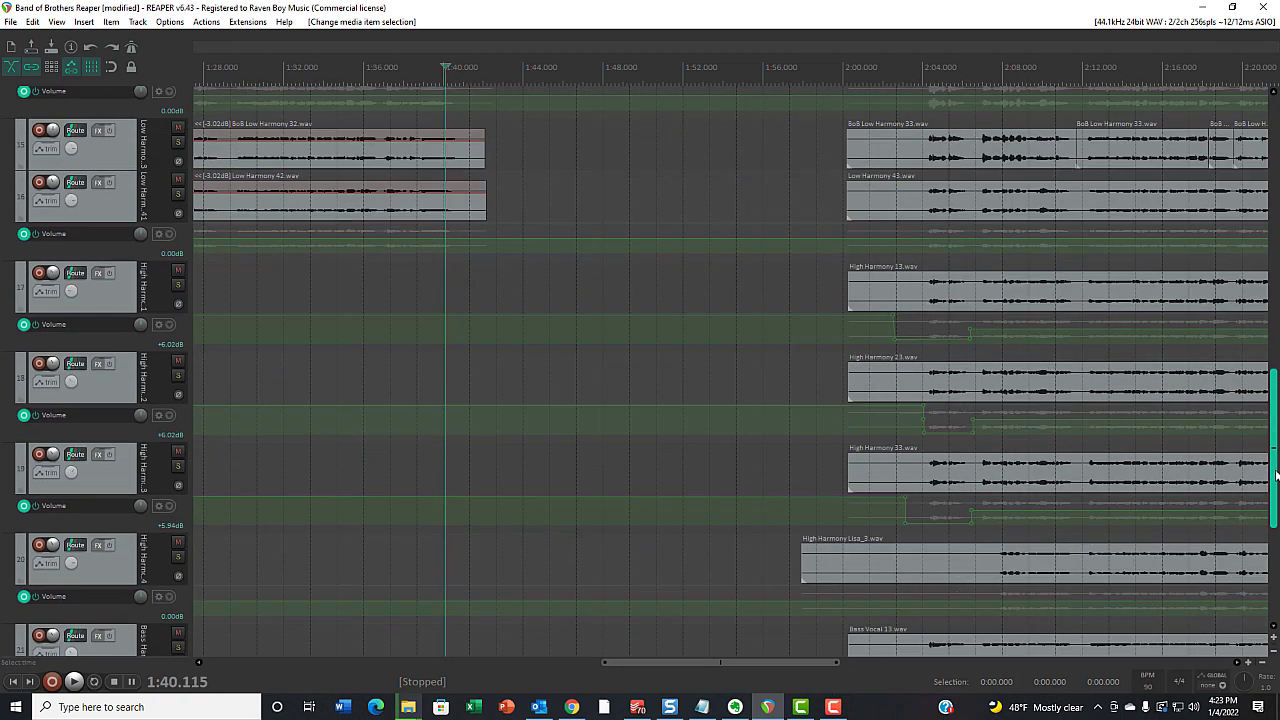
{"action": "scroll", "coordinate": [1273, 268], "scroll_direction": "up", "scroll_amount": 2}
{"action": "scroll", "coordinate": [1273, 268], "scroll_direction": "up", "scroll_amount": 8}
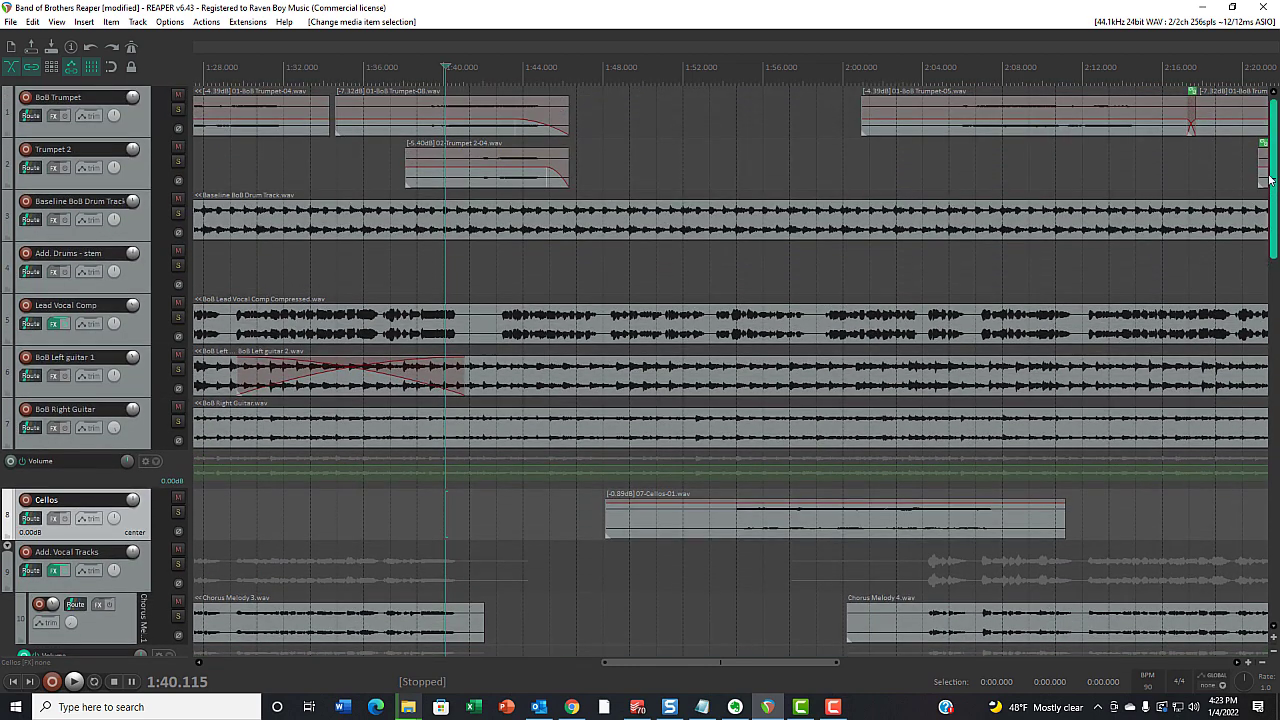
{"action": "left_click", "coordinate": [445, 254]}
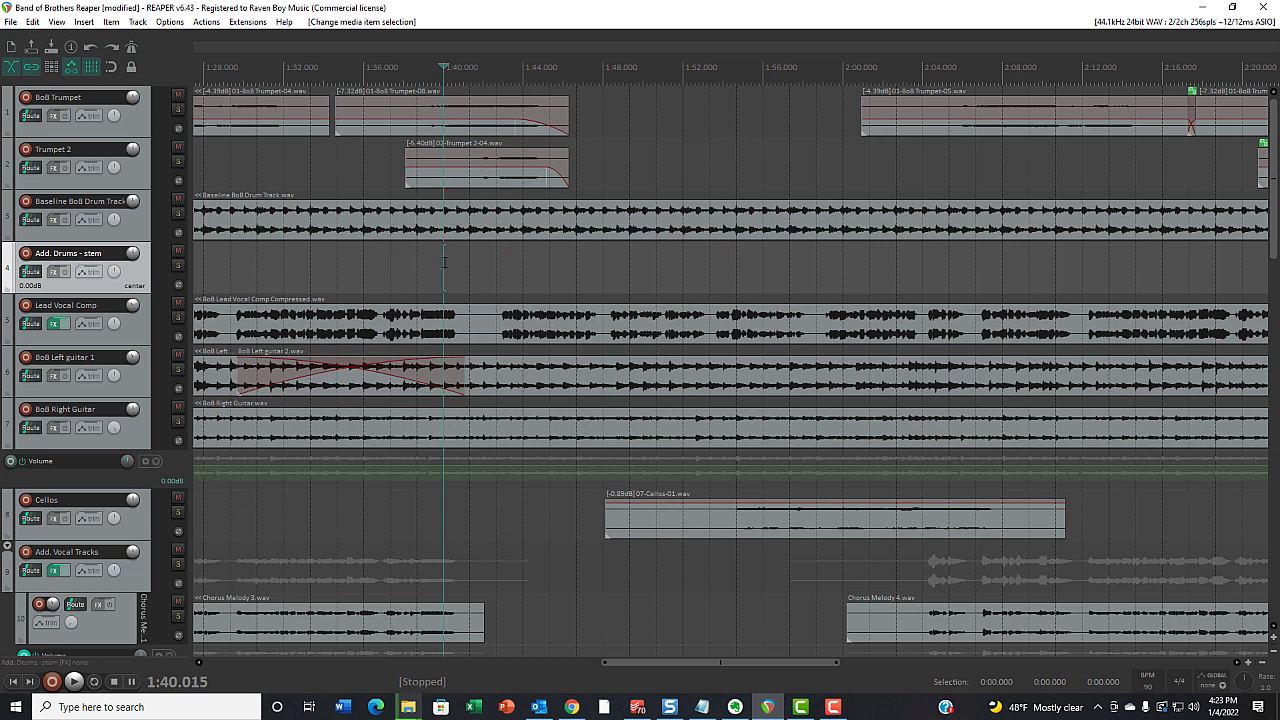
- Split every item crossing 1:40 with S, then select track 12
{"action": "key", "text": "s"}
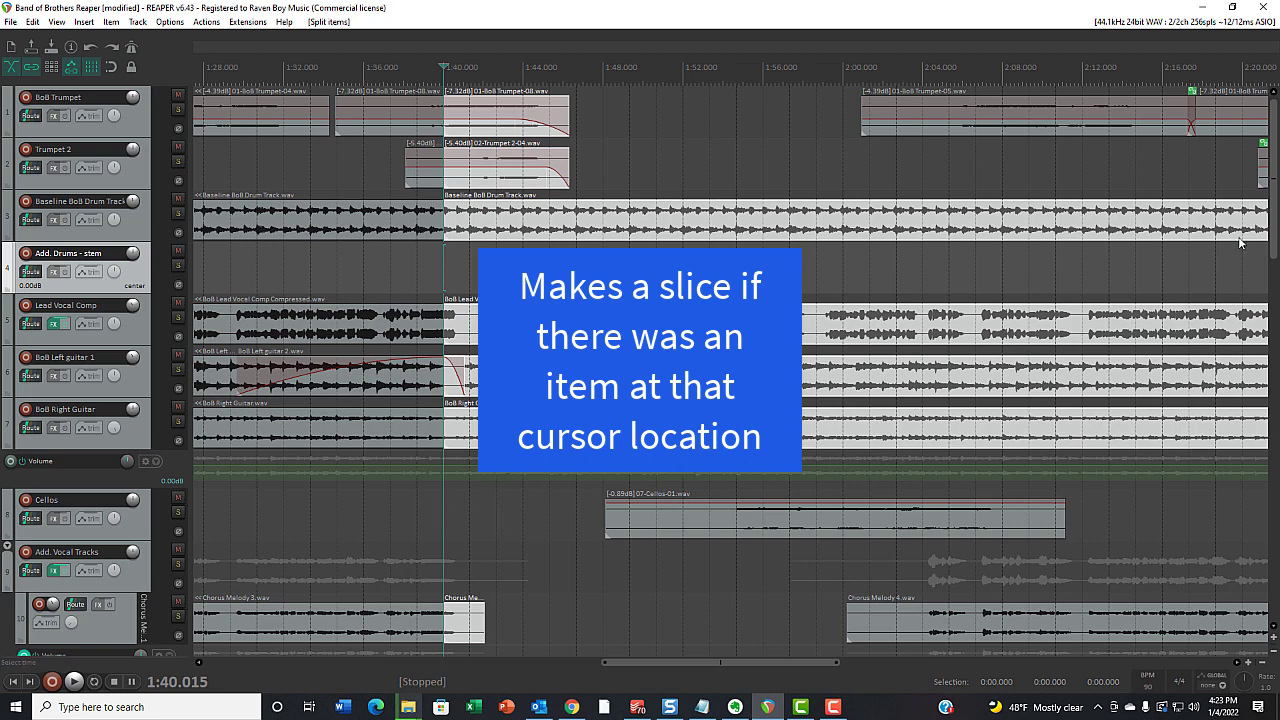
{"action": "scroll", "coordinate": [489, 500], "scroll_direction": "down", "scroll_amount": 5}
{"action": "scroll", "coordinate": [459, 277], "scroll_direction": "down", "scroll_amount": 6}
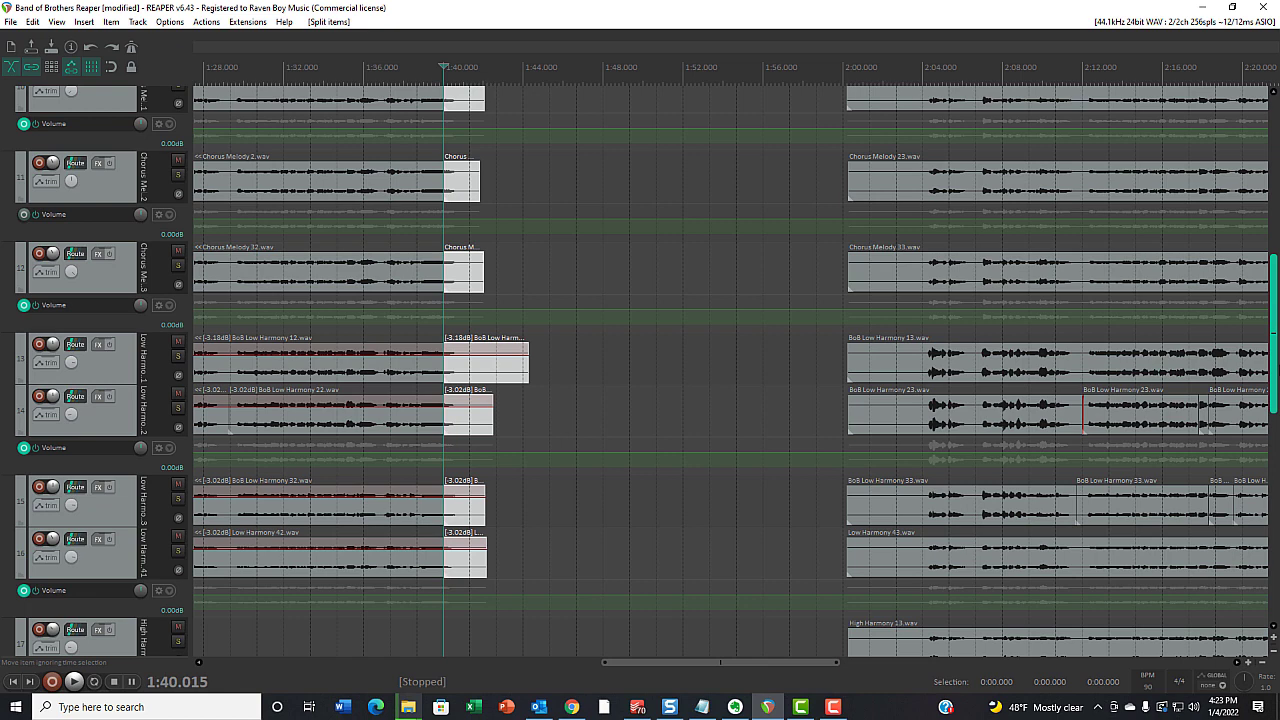
{"action": "left_click", "coordinate": [459, 277]}
- Test-move the short split pieces on tracks 11, 12, 13 and 14 slightly later
{"action": "mouse_move", "coordinate": [459, 277]}
{"action": "left_mouse_down"}
{"action": "mouse_move", "coordinate": [533, 262]}
{"action": "mouse_move", "coordinate": [462, 268]}
{"action": "left_mouse_up"}
{"action": "mouse_move", "coordinate": [461, 165]}
{"action": "left_mouse_down"}
{"action": "mouse_move", "coordinate": [485, 165]}
{"action": "mouse_move", "coordinate": [455, 166]}
{"action": "left_mouse_up"}
{"action": "mouse_move", "coordinate": [494, 354]}
{"action": "left_mouse_down"}
{"action": "mouse_move", "coordinate": [517, 357]}
{"action": "mouse_move", "coordinate": [502, 357]}
{"action": "left_mouse_up"}
{"action": "mouse_move", "coordinate": [471, 406]}
{"action": "left_mouse_down"}
{"action": "mouse_move", "coordinate": [517, 413]}
{"action": "mouse_move", "coordinate": [477, 412]}
{"action": "left_mouse_up"}
- Undo the trial piece moves and set the edit cursor at 2:03.116 on the Trumpet 2 lane
{"action": "left_click", "coordinate": [91, 50]}
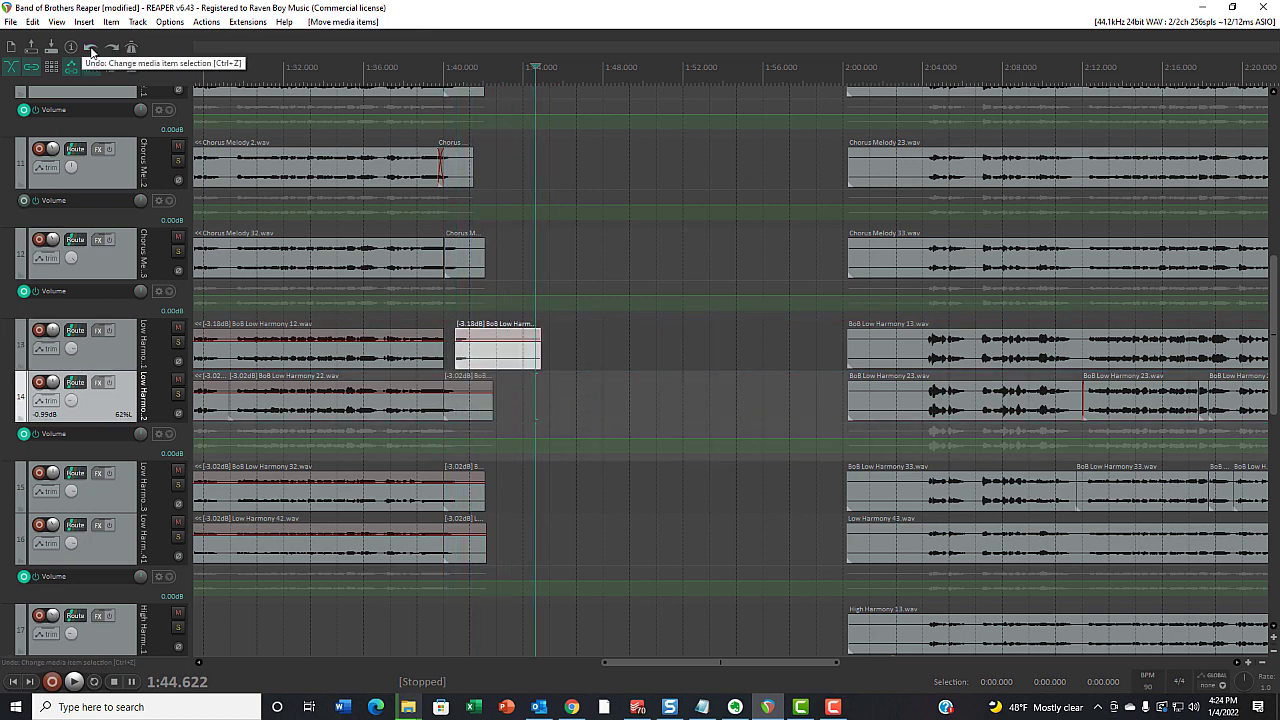
{"action": "left_click", "coordinate": [91, 50]}
{"action": "left_click", "coordinate": [91, 50]}
{"action": "left_click", "coordinate": [91, 50]}
{"action": "left_click", "coordinate": [91, 50]}
{"action": "left_click", "coordinate": [91, 50]}
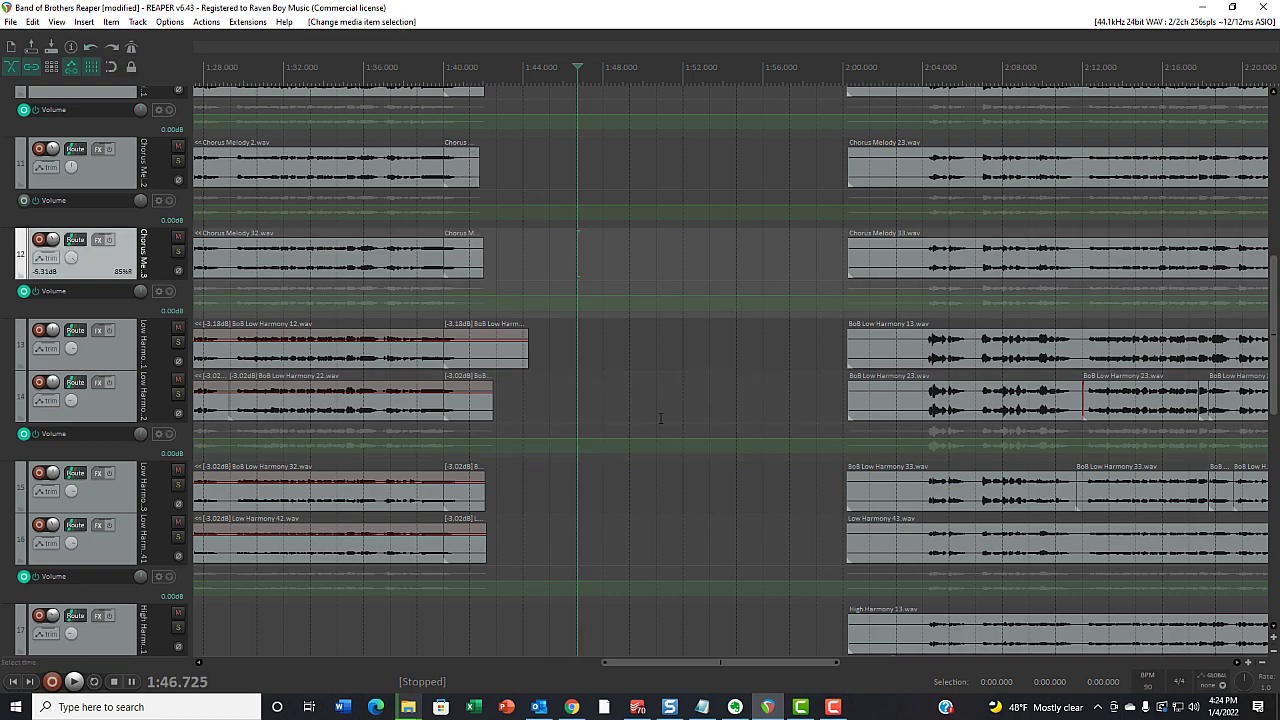
{"action": "scroll", "coordinate": [1273, 310], "scroll_direction": "up", "scroll_amount": 10}
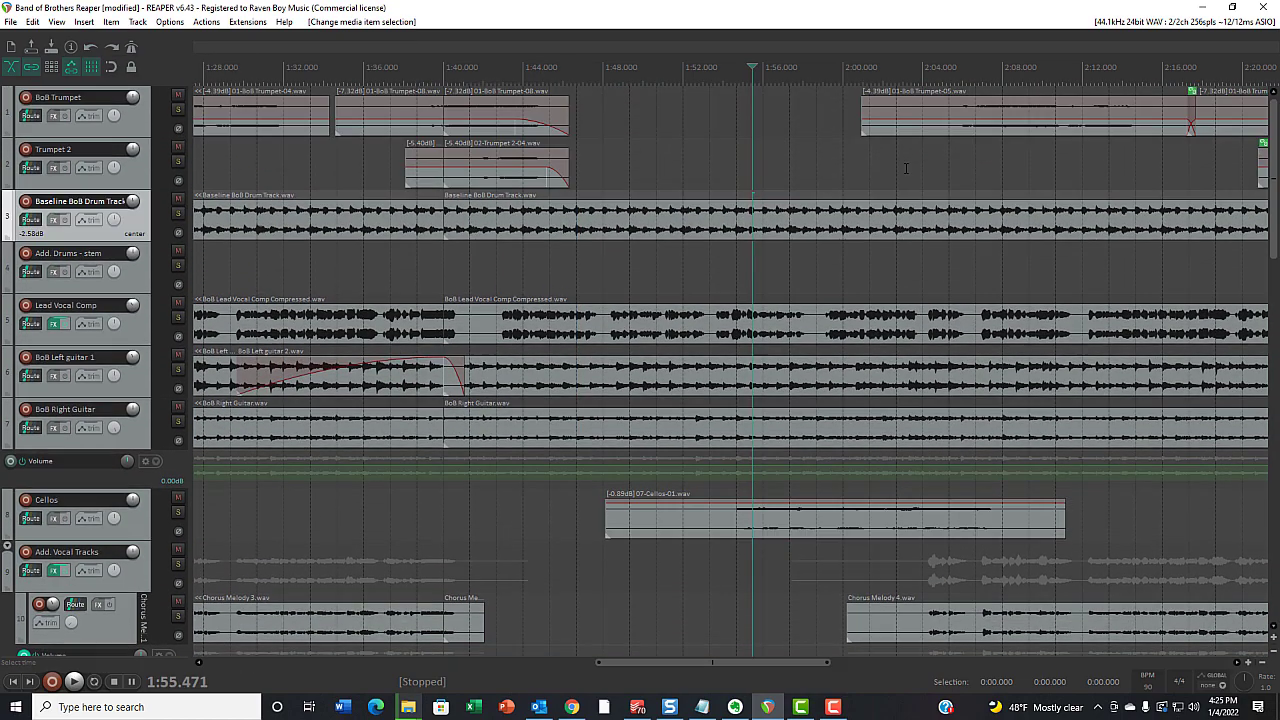
{"action": "left_click", "coordinate": [905, 168]}
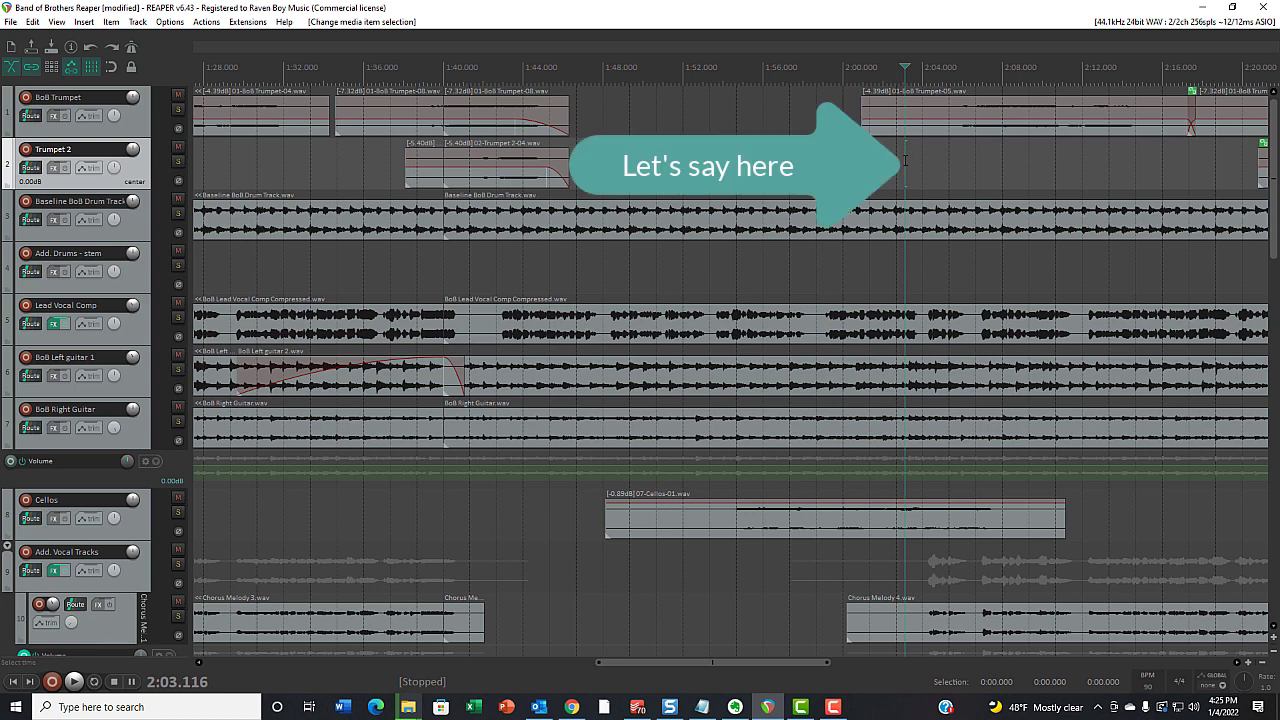
- Split all items at 2:03.116, shift the right-hand parts about 0.8 s later, then back
{"action": "key", "text": "s"}
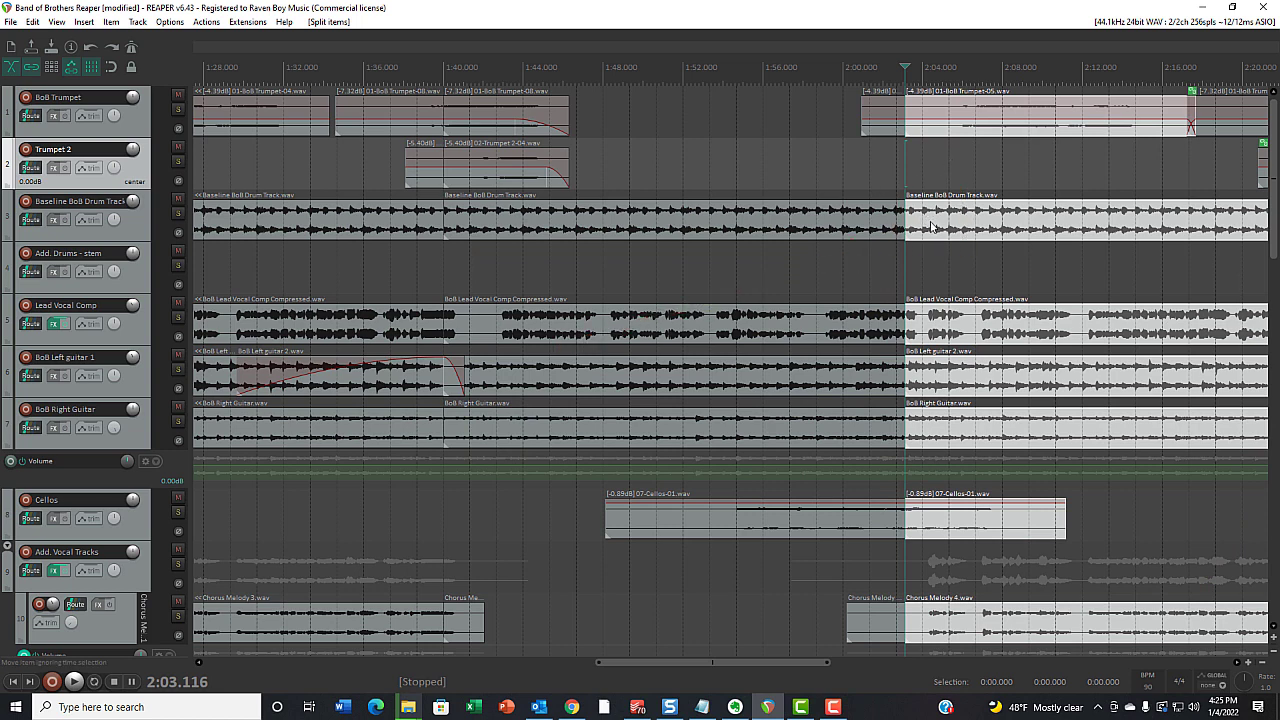
{"action": "left_click_drag", "start_coordinate": [925, 226], "coordinate": [959, 231]}
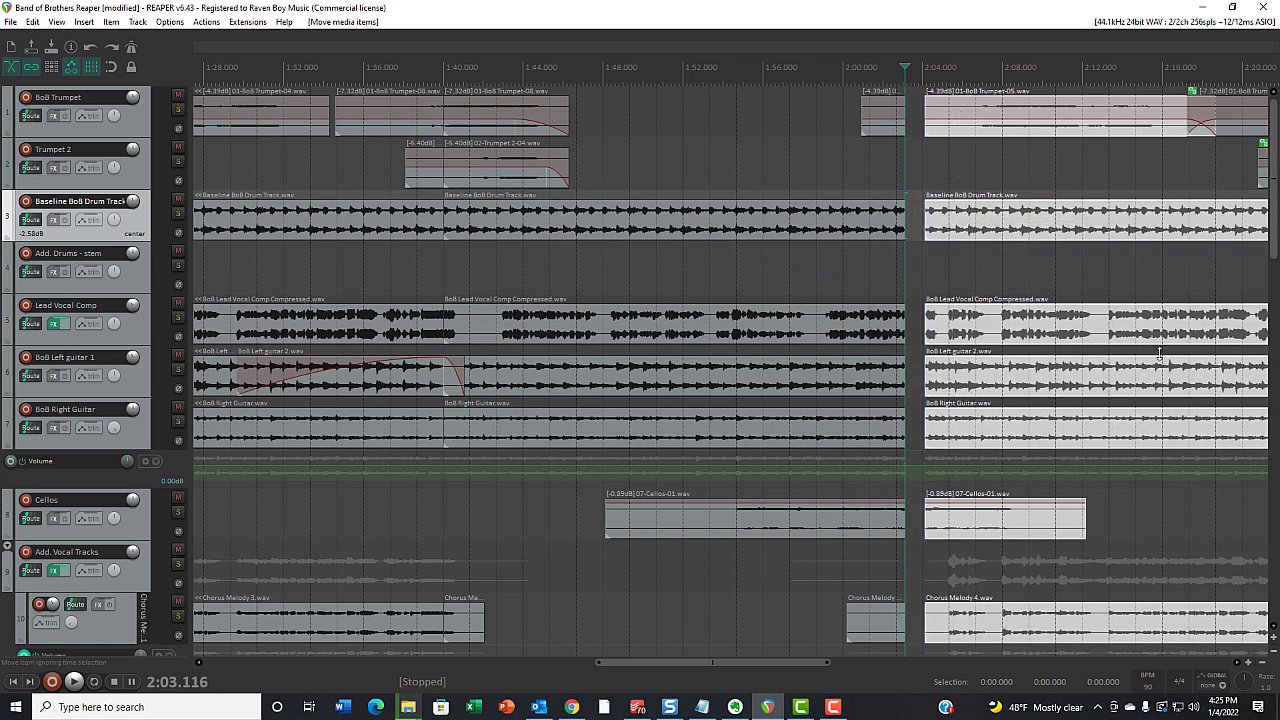
{"action": "scroll", "coordinate": [1041, 302], "scroll_direction": "down", "scroll_amount": 10}
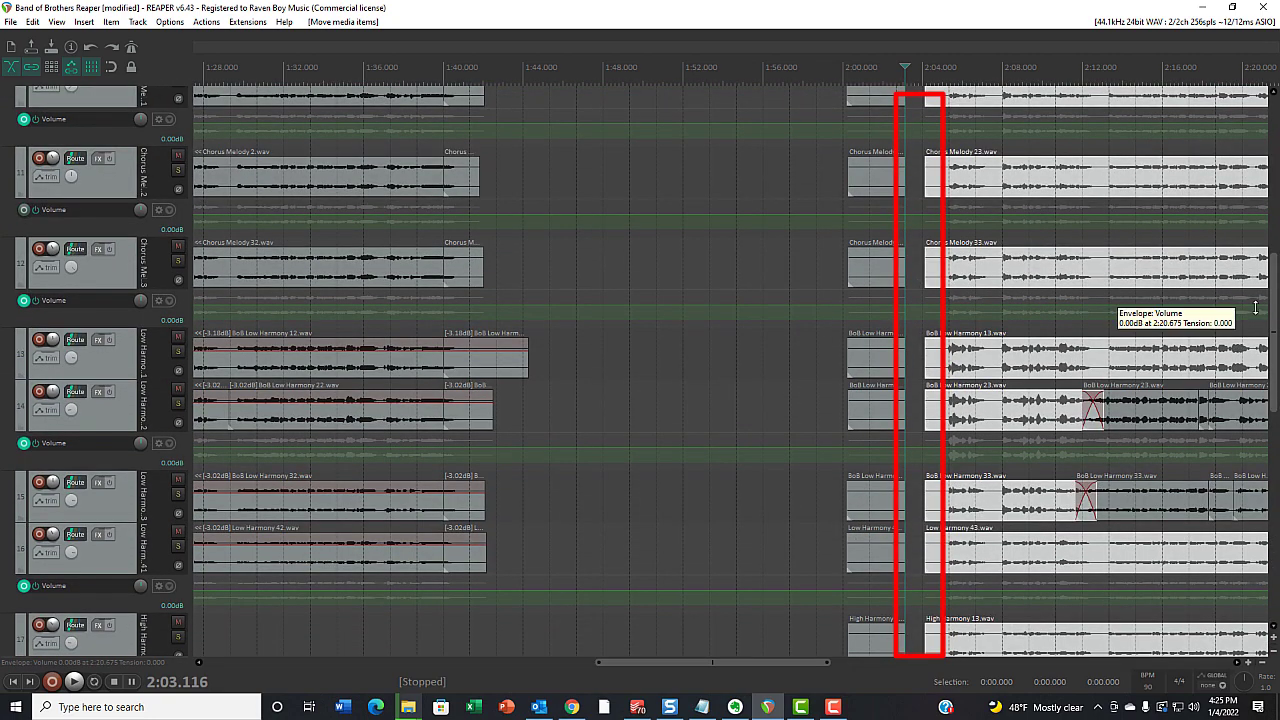
{"action": "left_click_drag", "start_coordinate": [1273, 320], "coordinate": [1268, 142]}
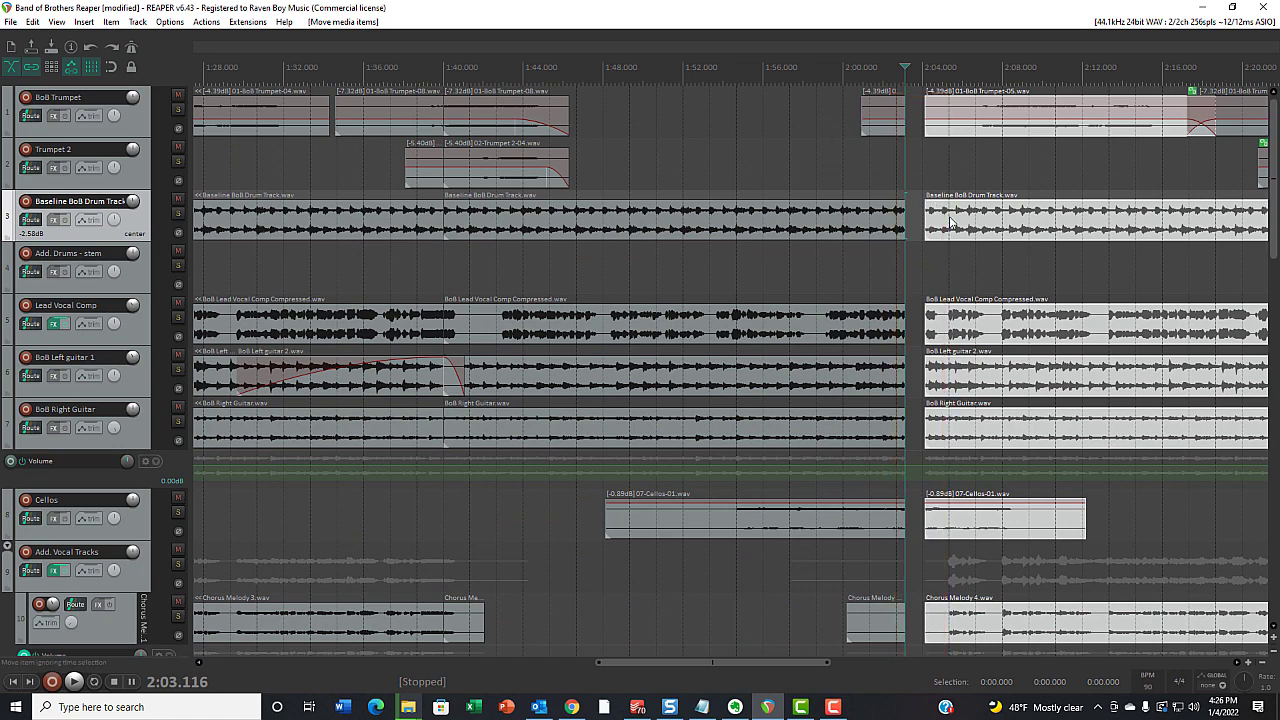
{"action": "left_click_drag", "start_coordinate": [952, 222], "coordinate": [934, 223]}
- Undo the tail move and the 2:03.116 split, leaving the 1:40 splits in place
{"action": "left_click", "coordinate": [94, 48]}
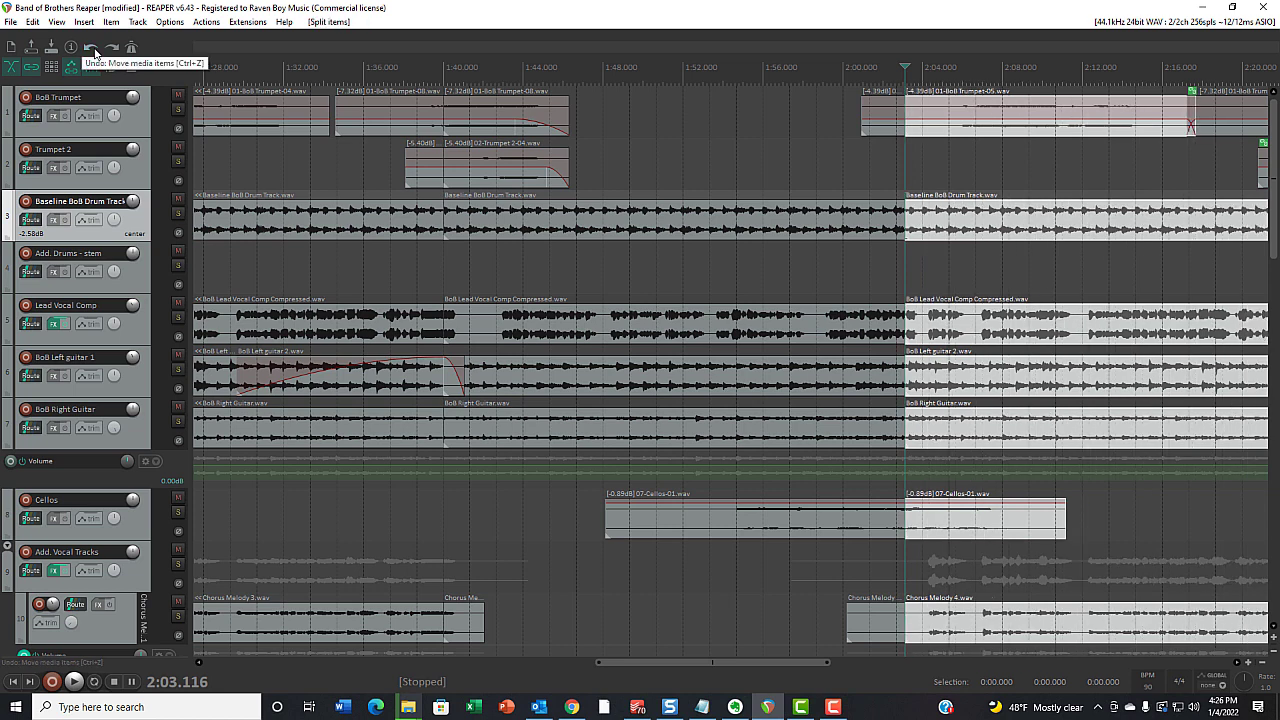
{"action": "left_click", "coordinate": [94, 50]}
{"action": "left_click", "coordinate": [758, 165]}
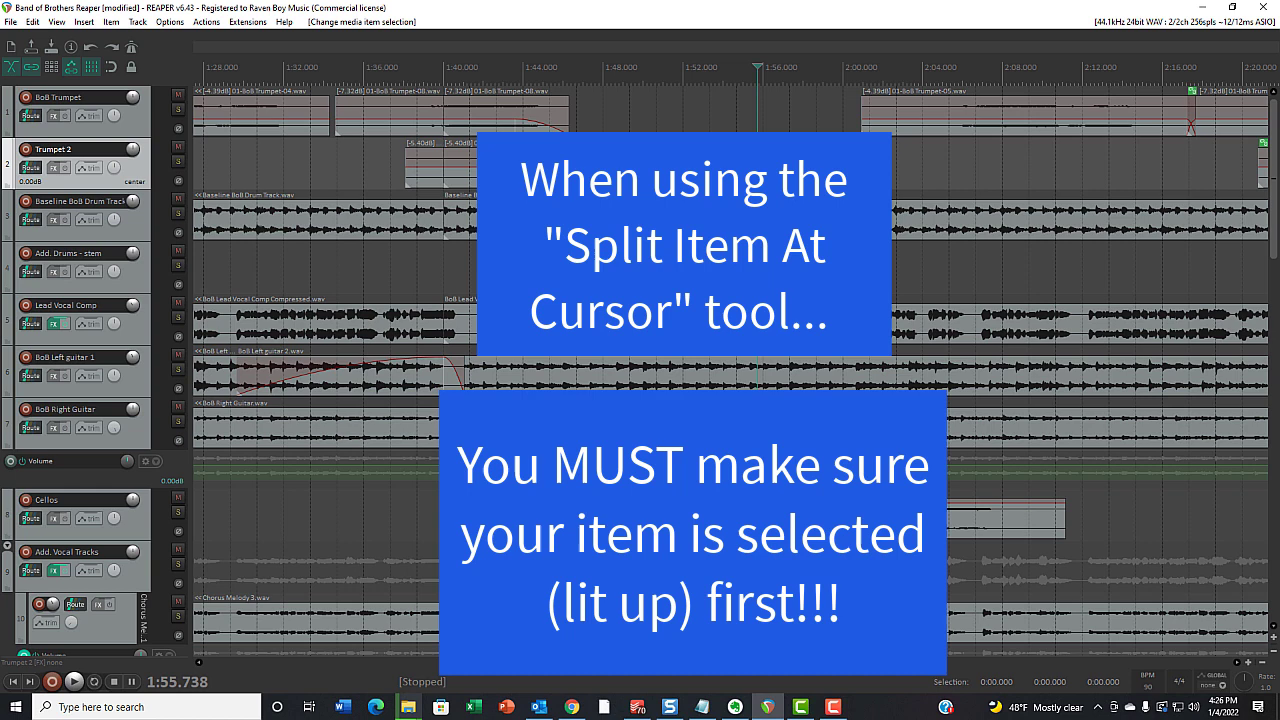
- Select the Baseline BoB Drum Track item and split it at 1:56.072 with S
{"action": "left_click", "coordinate": [766, 220]}
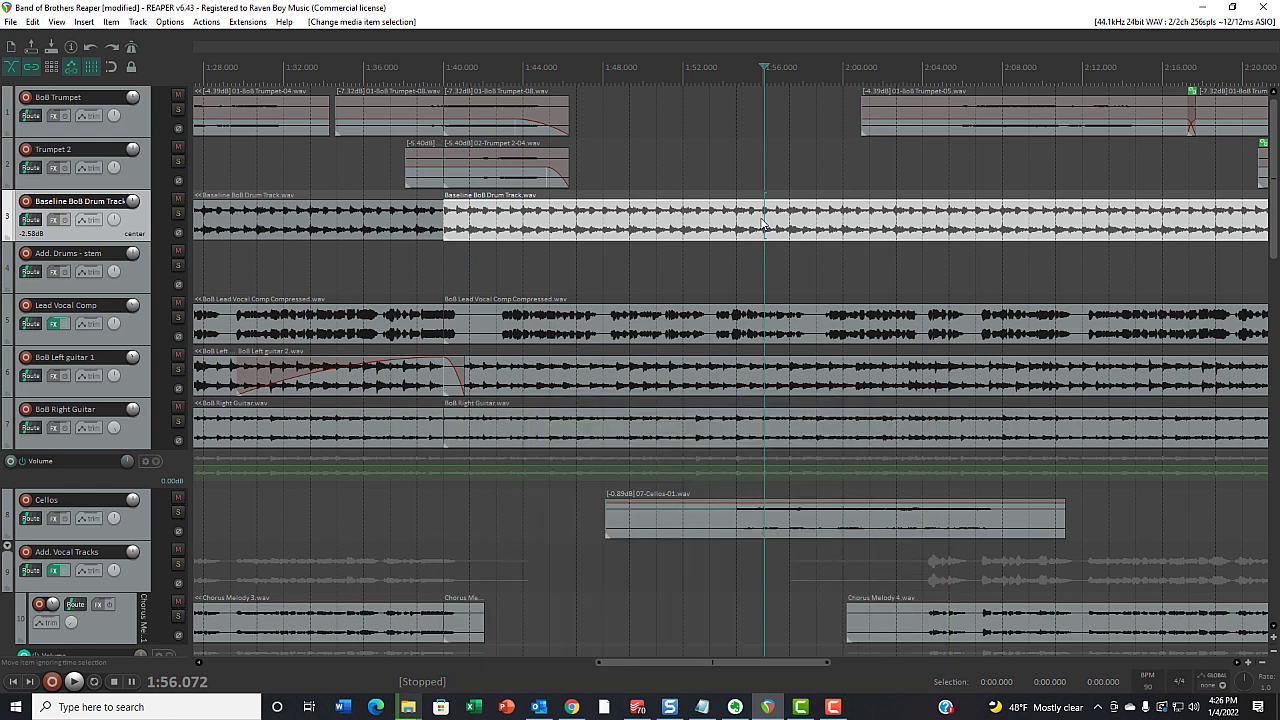
{"action": "key", "text": "s"}
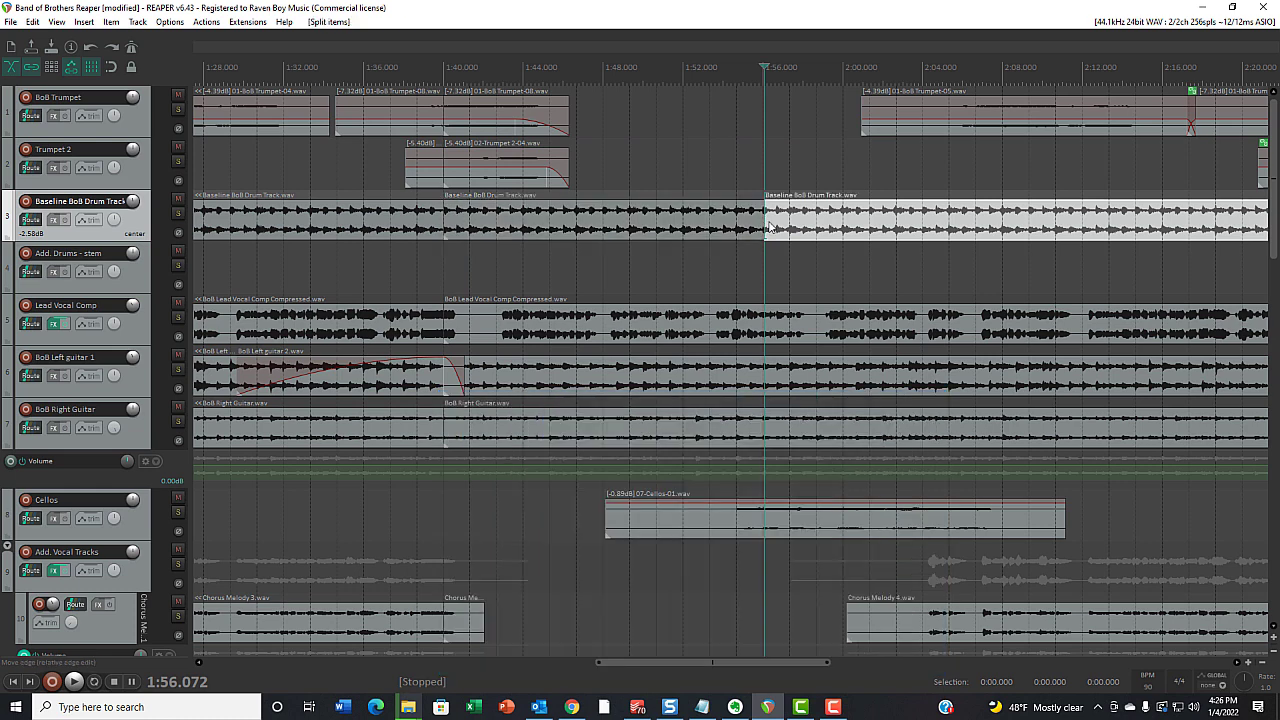